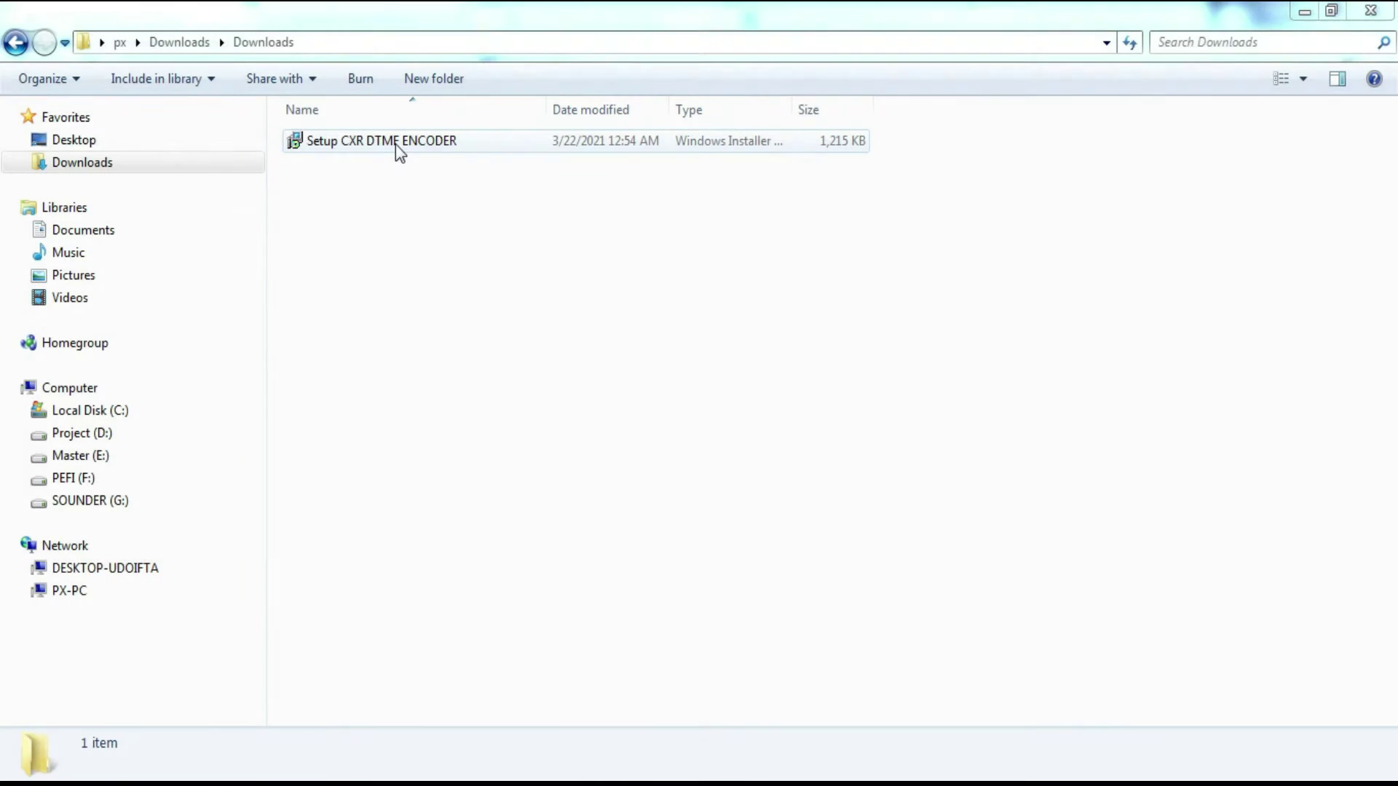
Step: Select the Setup CXR DTMF ENCODER installer package in the Downloads folder
{"action": "left_click", "coordinate": [395, 144]}
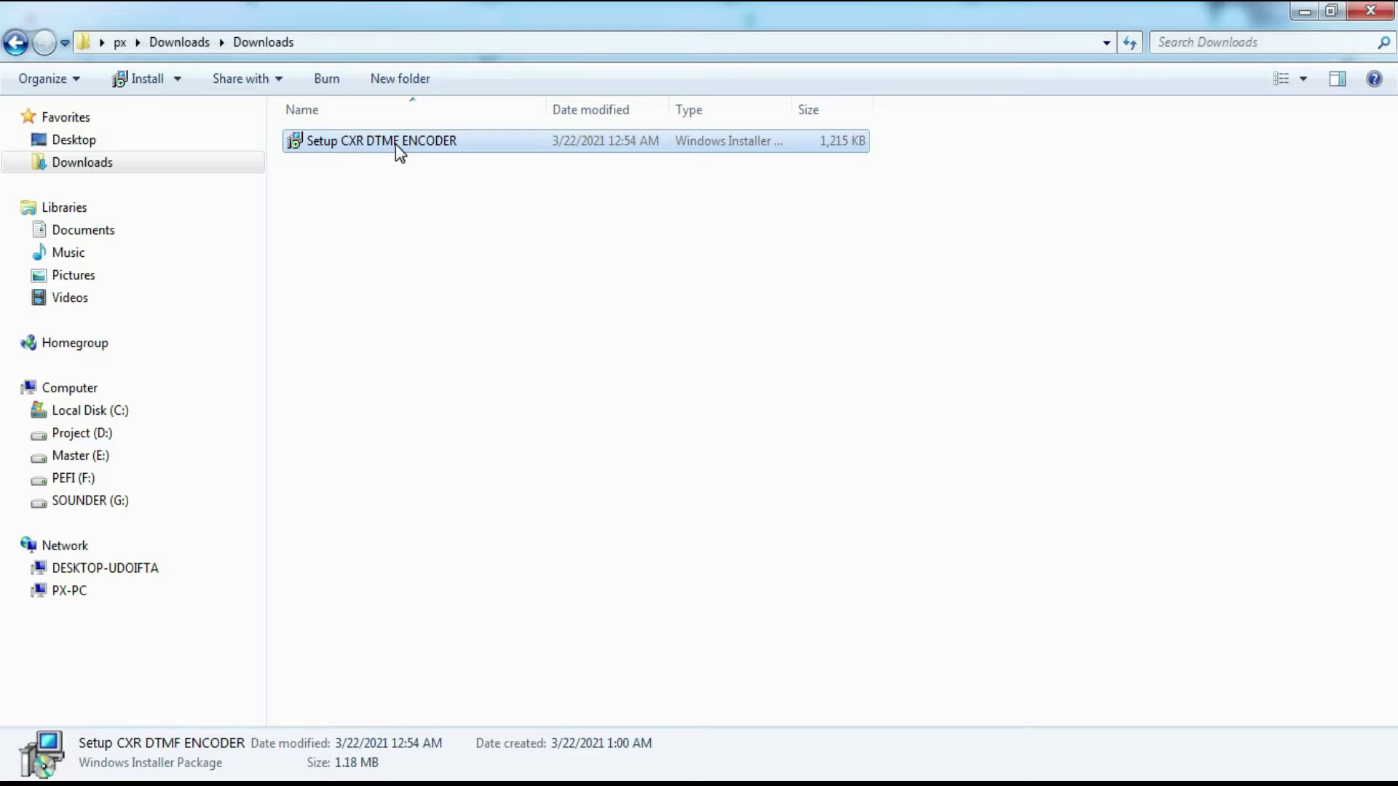
Step: Run the CXR DTMF ENCODER installer with the default folder, then close the finished wizard
{"action": "double_click", "coordinate": [395, 144]}
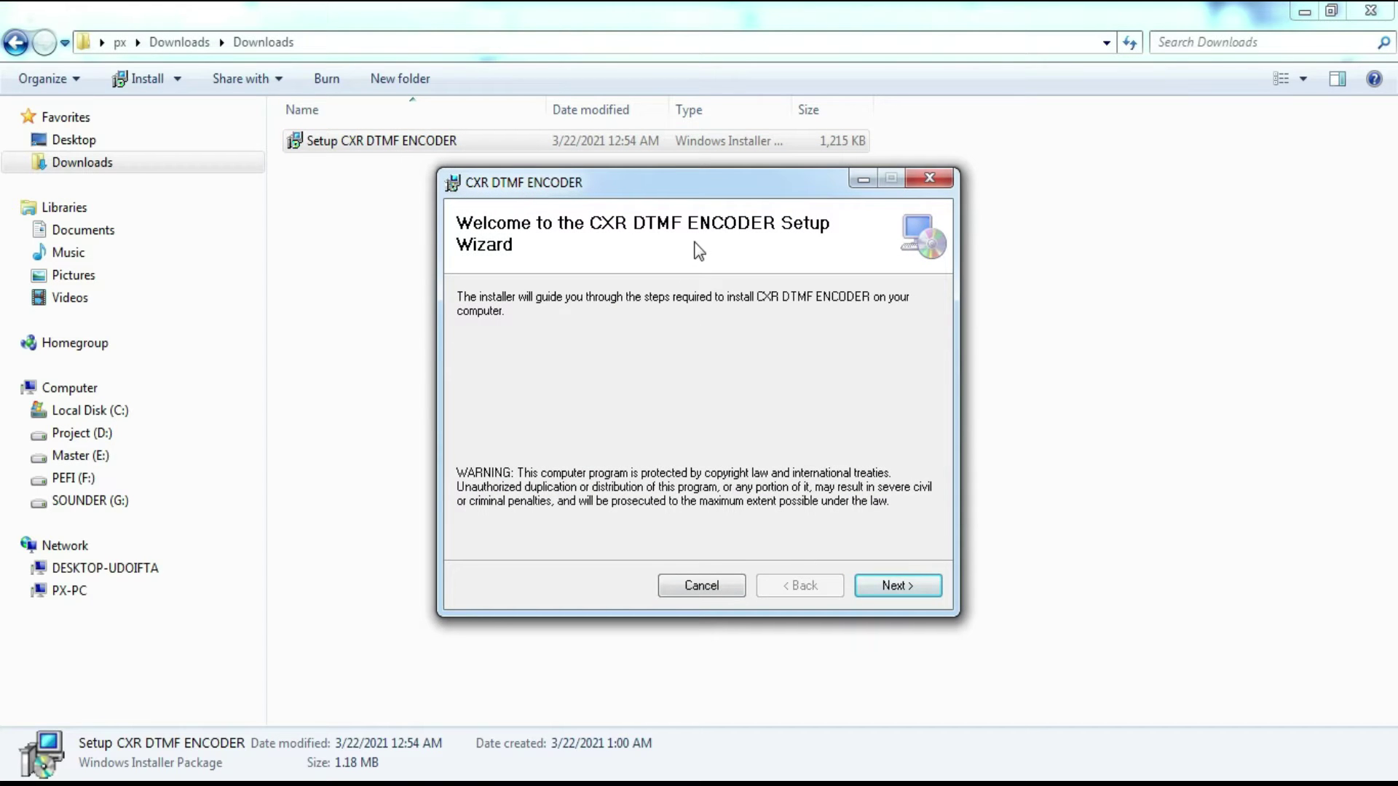
{"action": "left_click", "coordinate": [896, 592]}
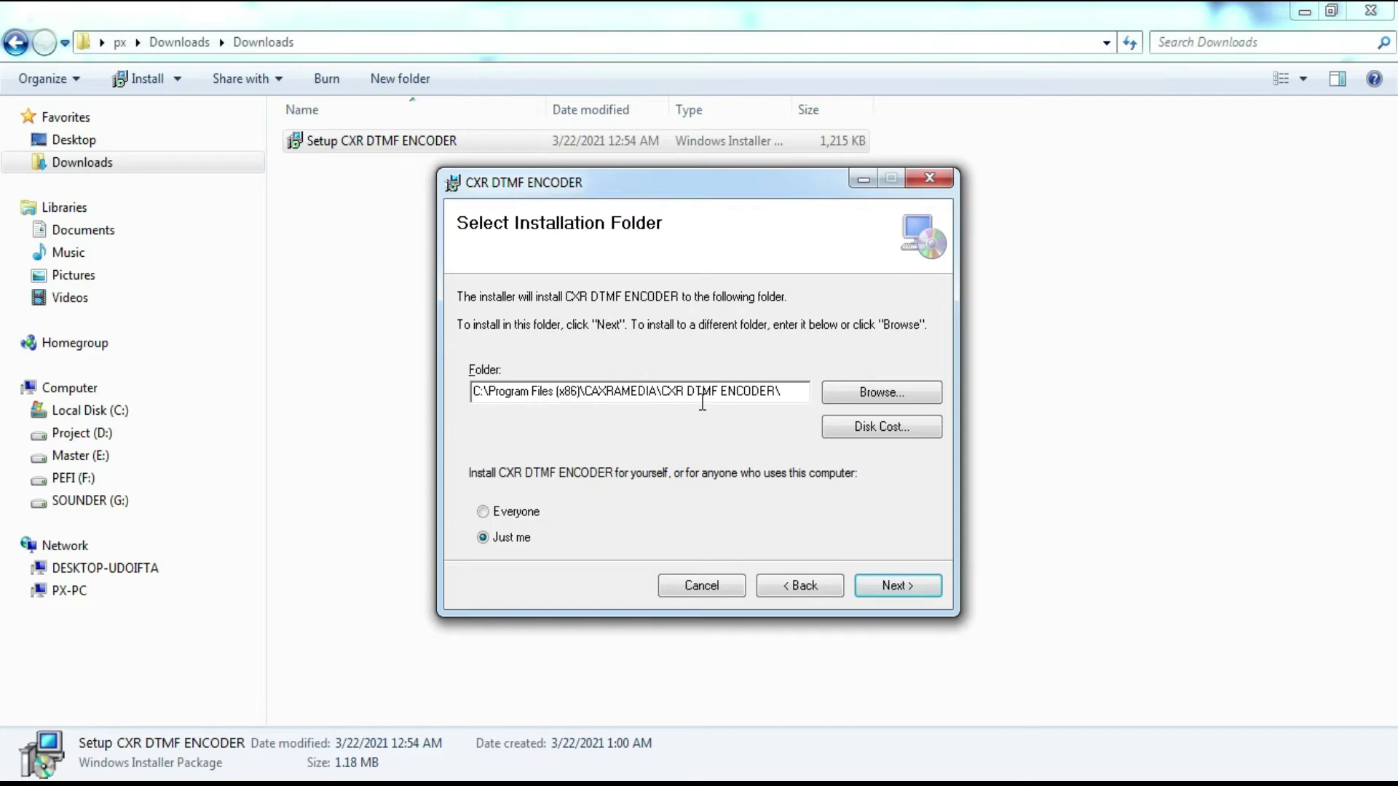
{"action": "left_click", "coordinate": [878, 591]}
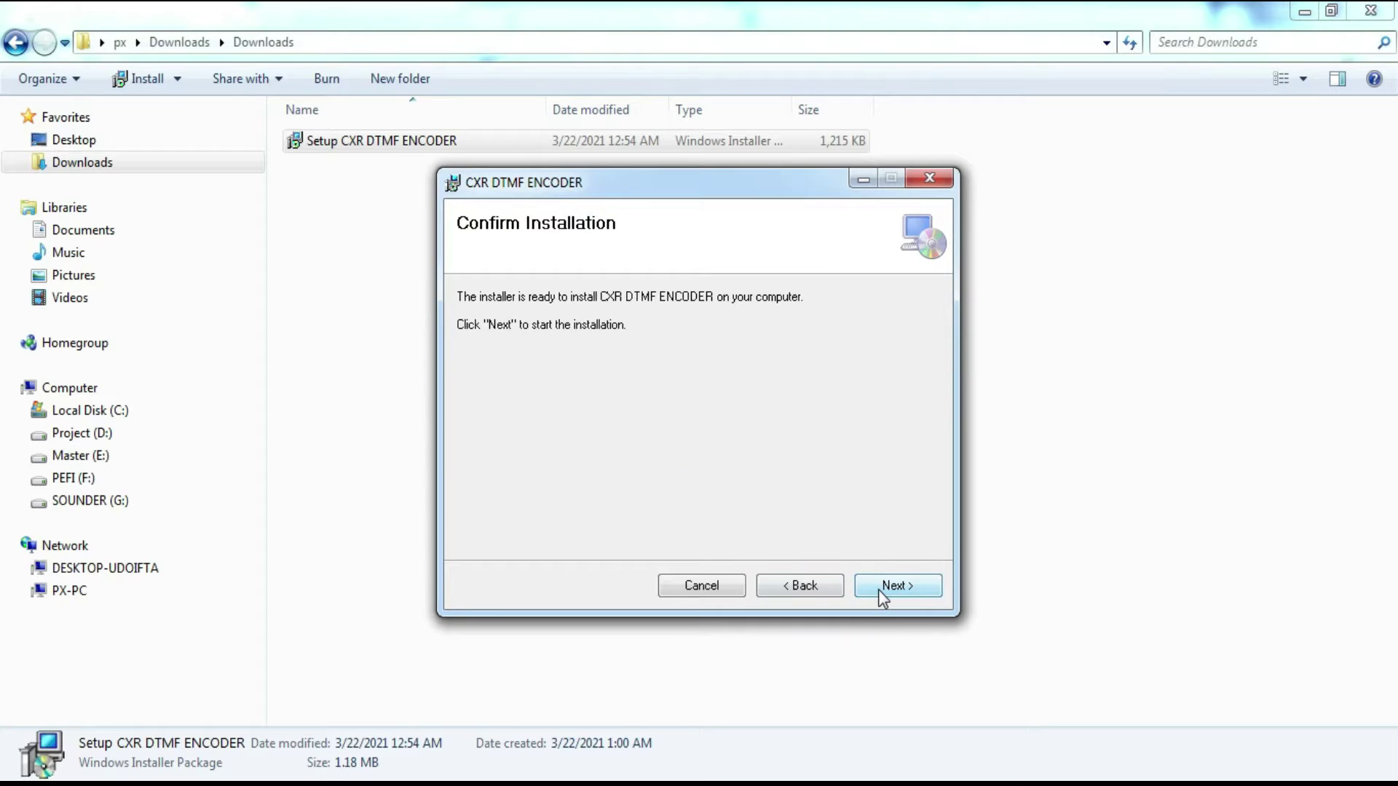
{"action": "left_click", "coordinate": [879, 591]}
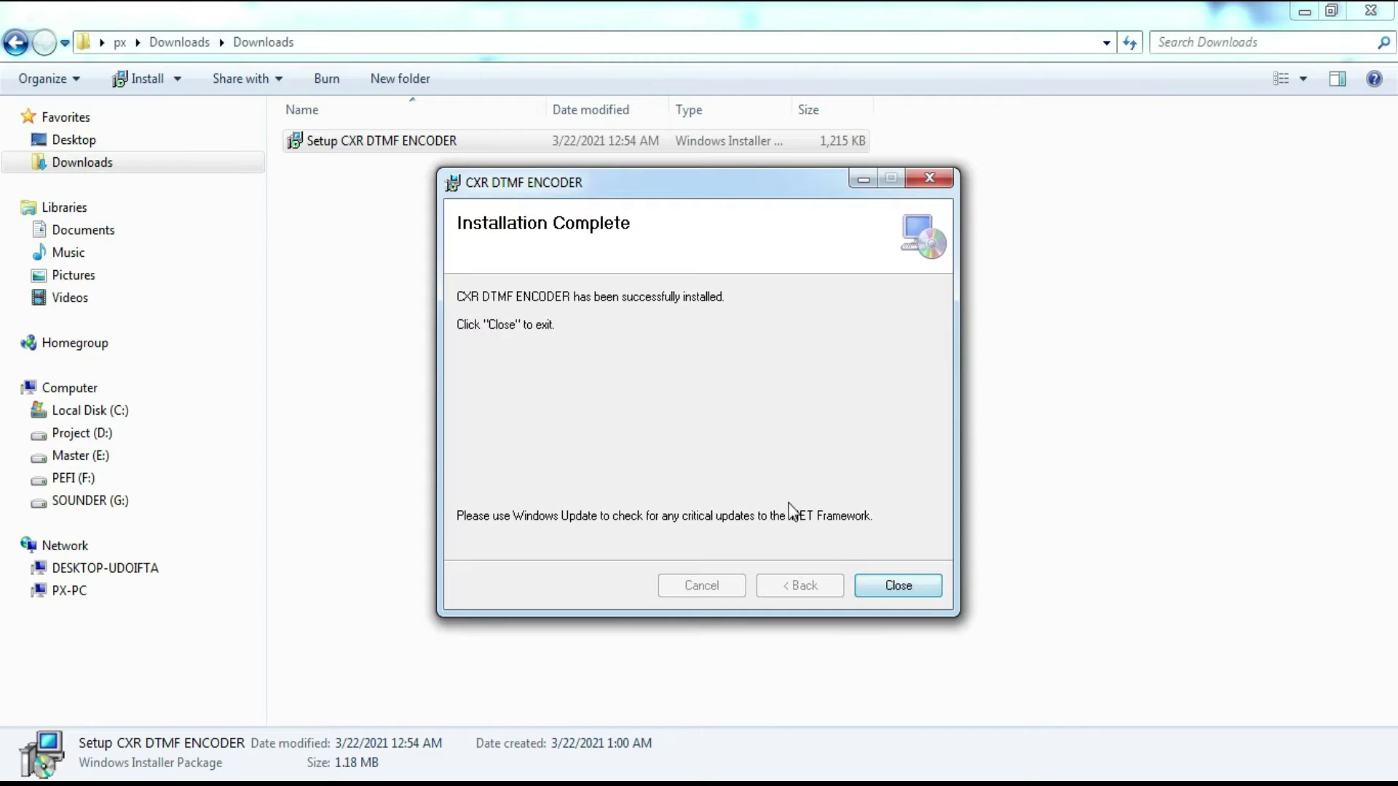
{"action": "left_click", "coordinate": [880, 590]}
Step: Launch CXR DTMF ENCODER from Start > All Programs
{"action": "left_click", "coordinate": [774, 595]}
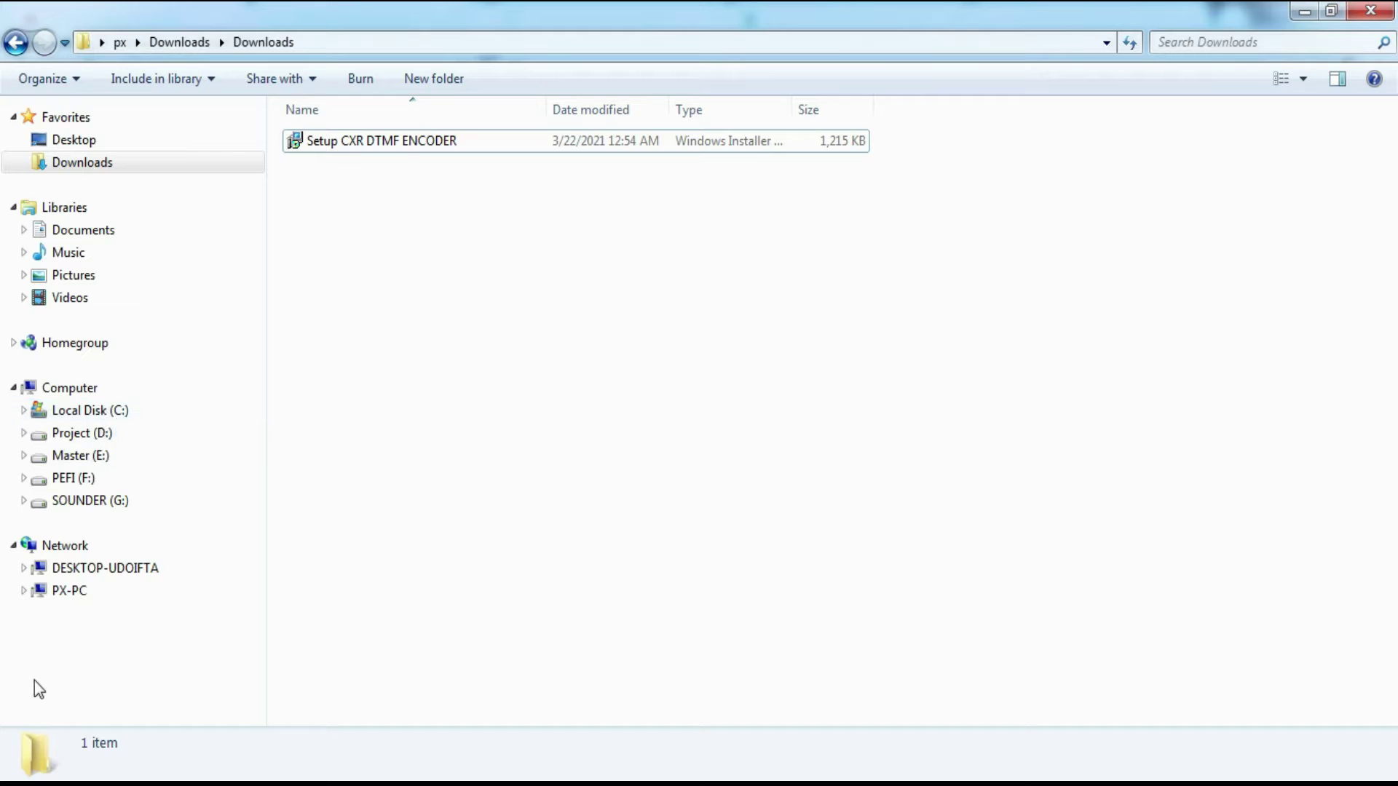
{"action": "left_click", "coordinate": [11, 780]}
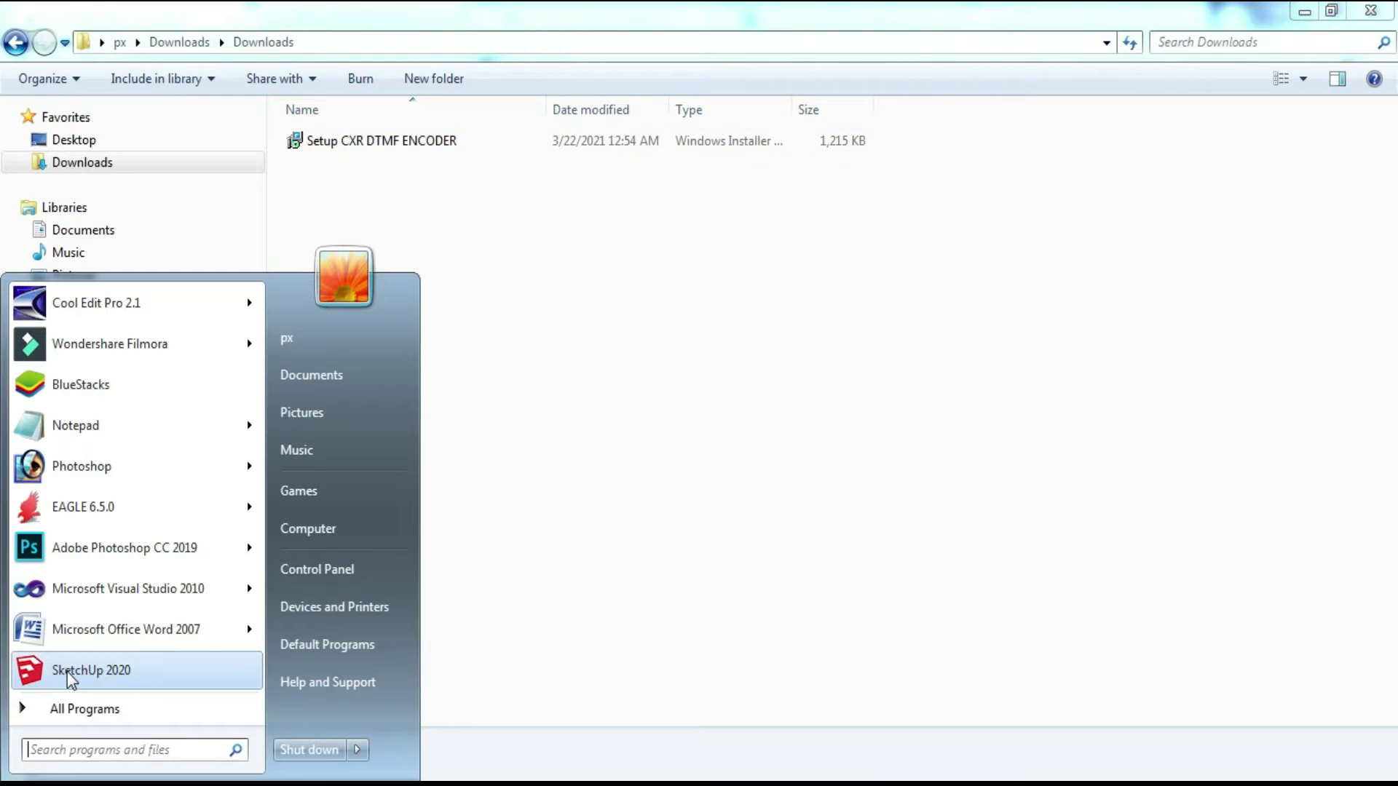
{"action": "left_click", "coordinate": [74, 717]}
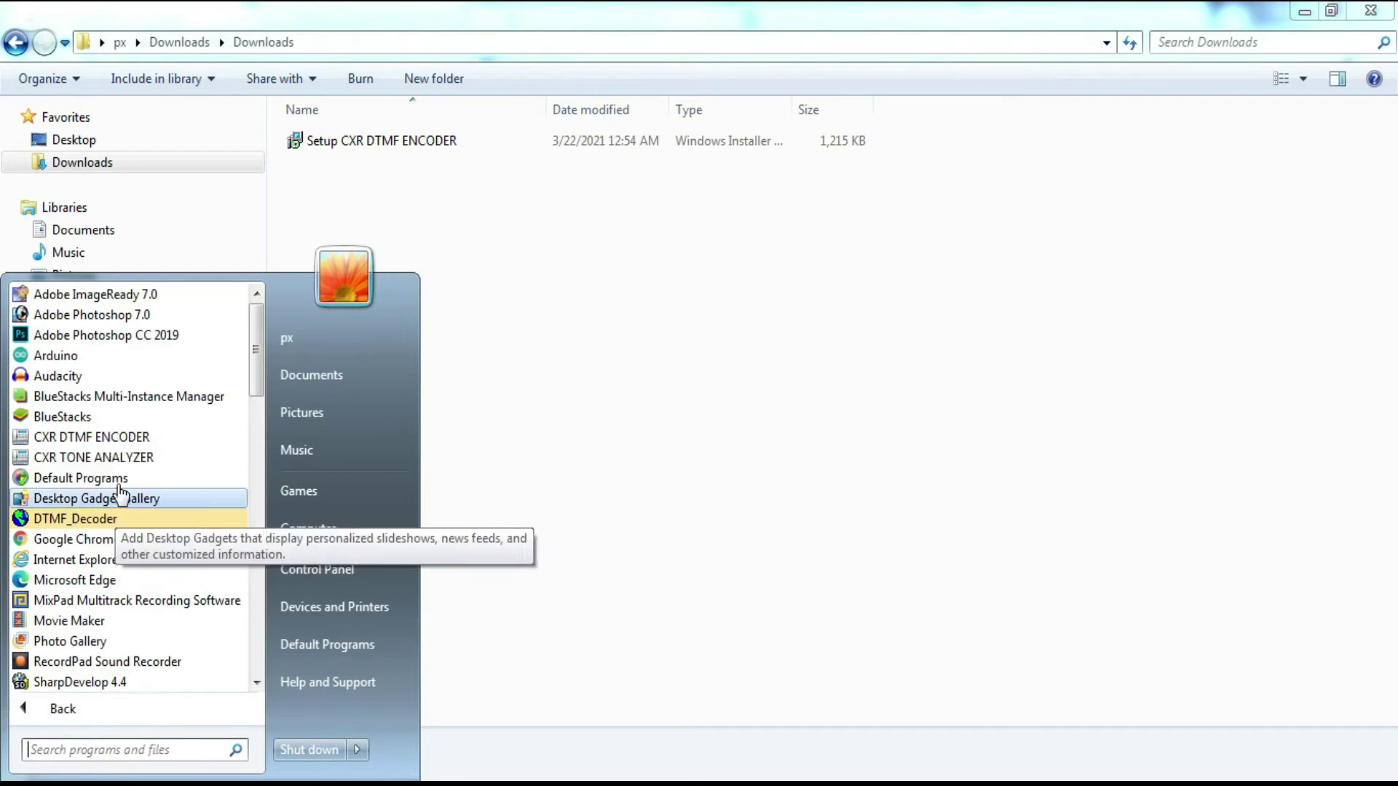
{"action": "left_click", "coordinate": [122, 438]}
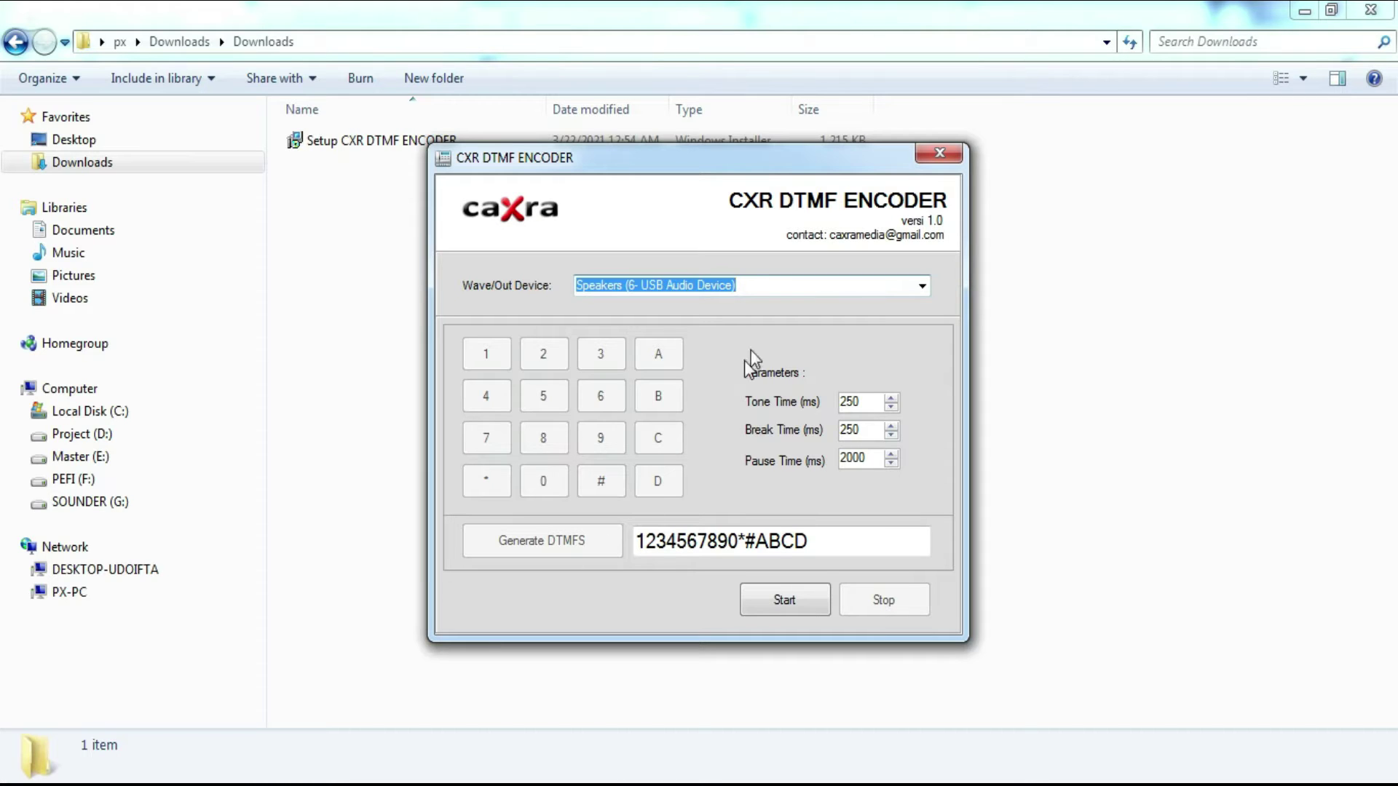
{"action": "left_click", "coordinate": [757, 284]}
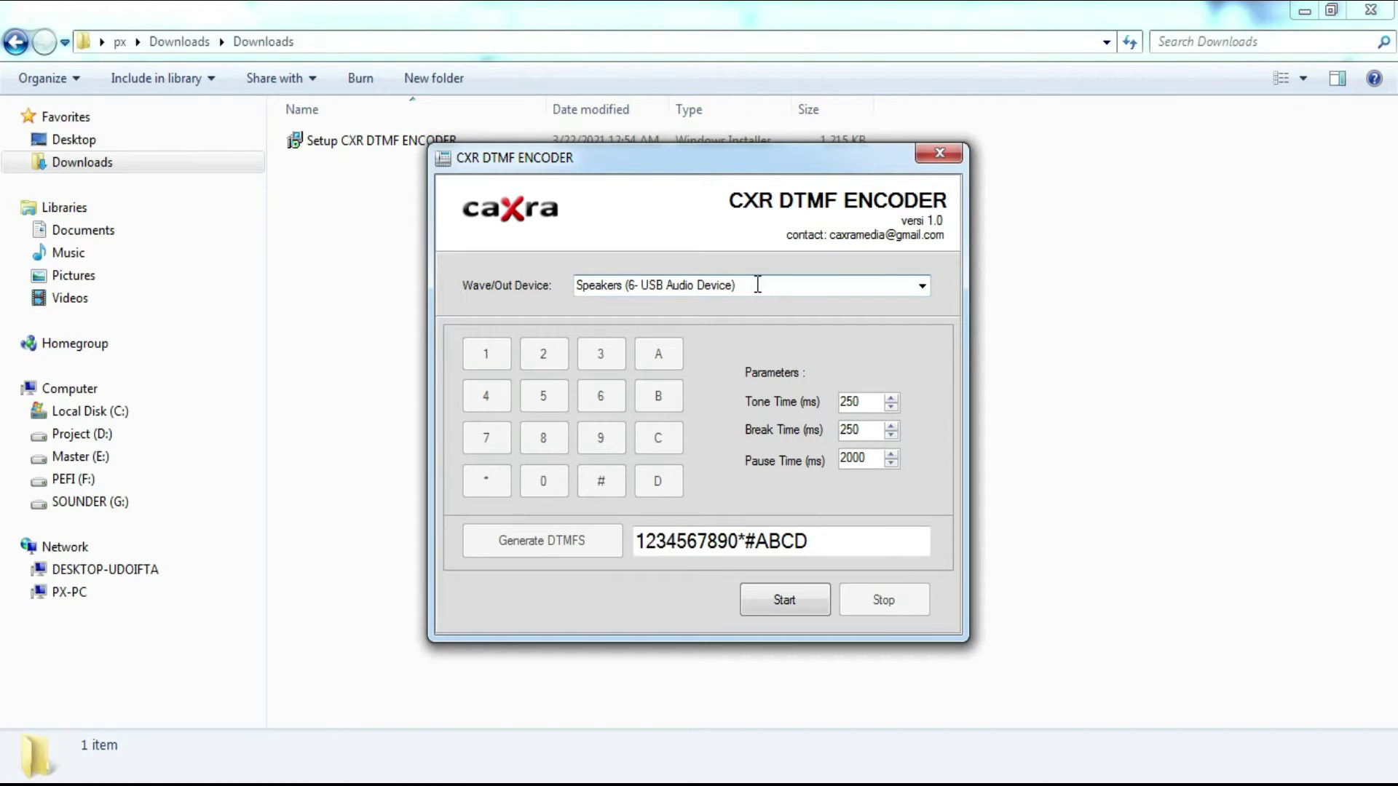
{"action": "left_click", "coordinate": [921, 286]}
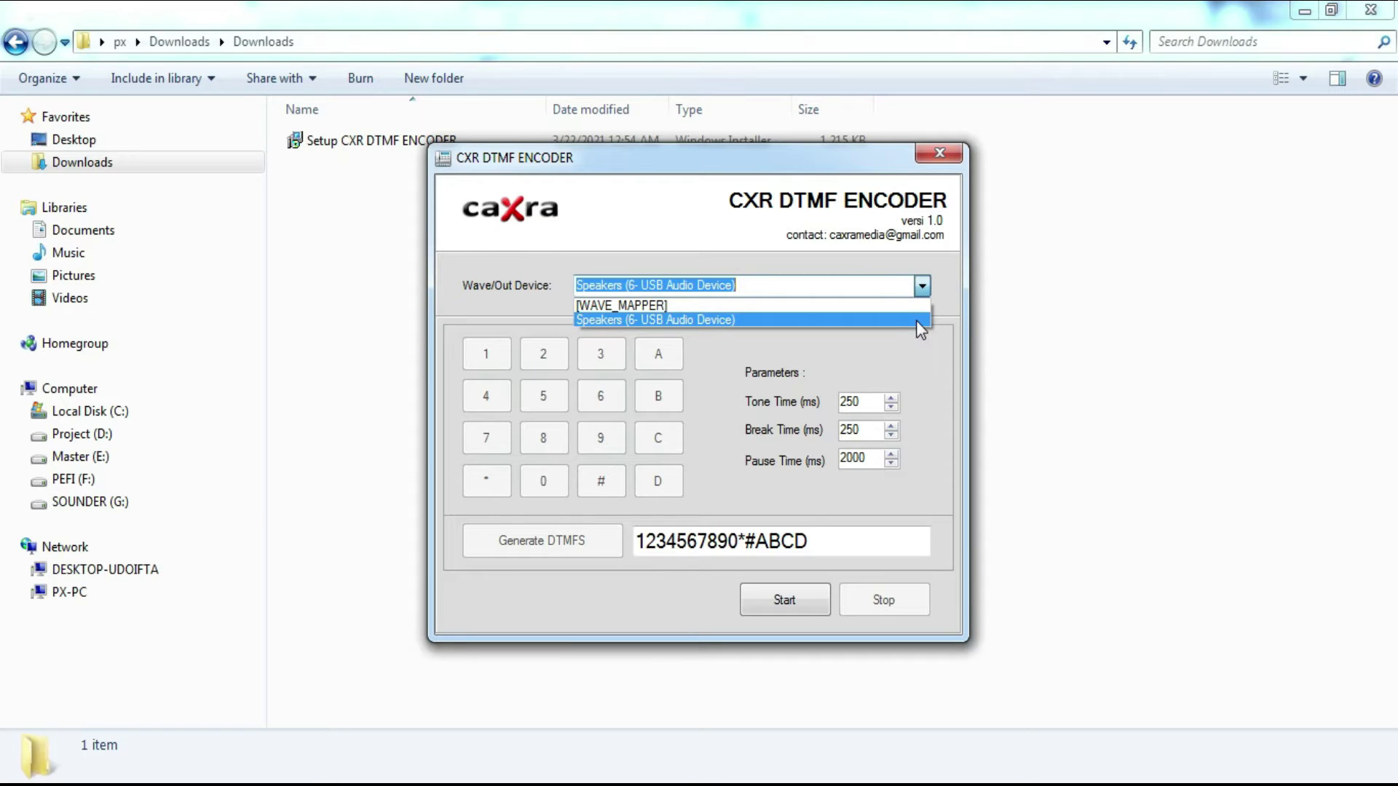
{"action": "left_click", "coordinate": [917, 321]}
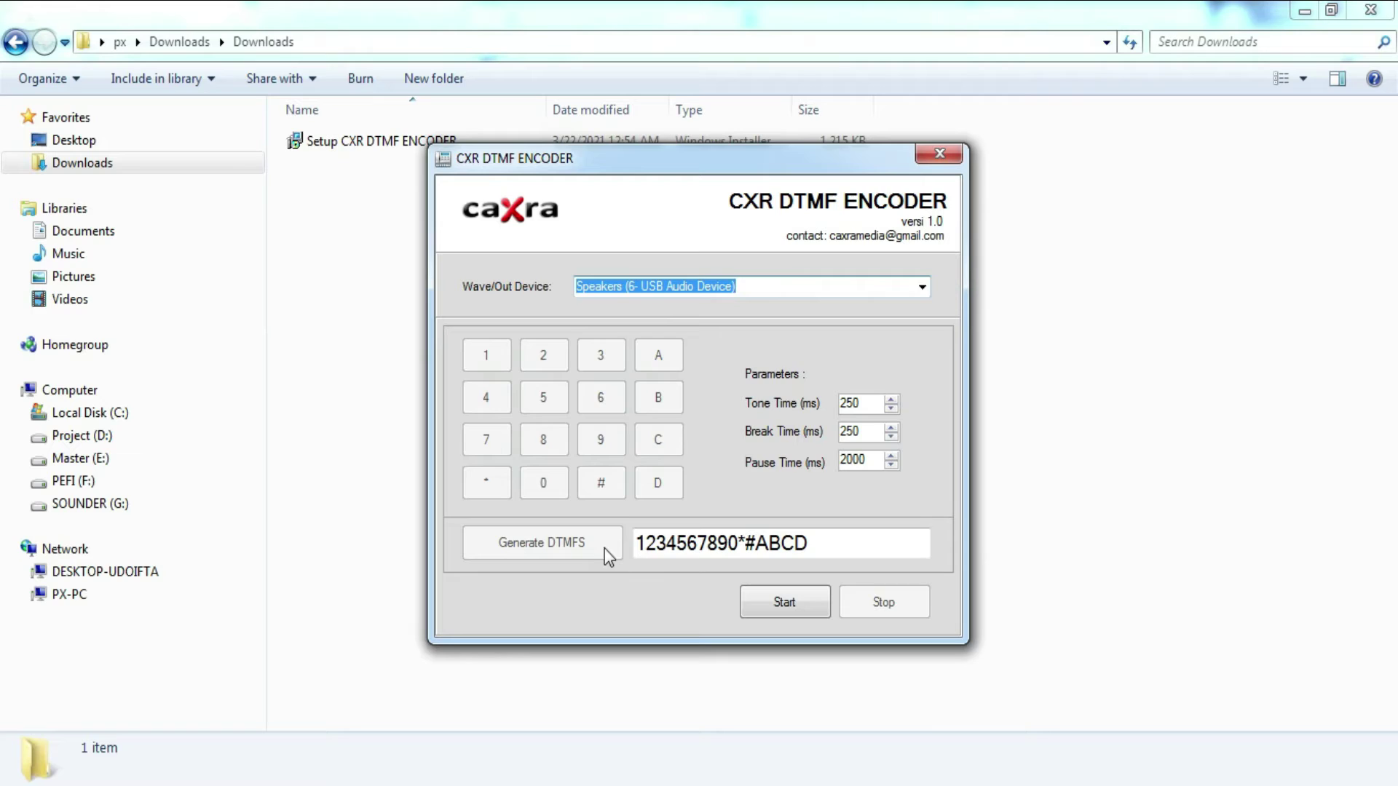
{"action": "left_click", "coordinate": [673, 548]}
Step: Nudge the tone and break times with their spin arrows, leaving both at 250 ms
{"action": "left_click", "coordinate": [891, 402]}
{"action": "left_click", "coordinate": [890, 410]}
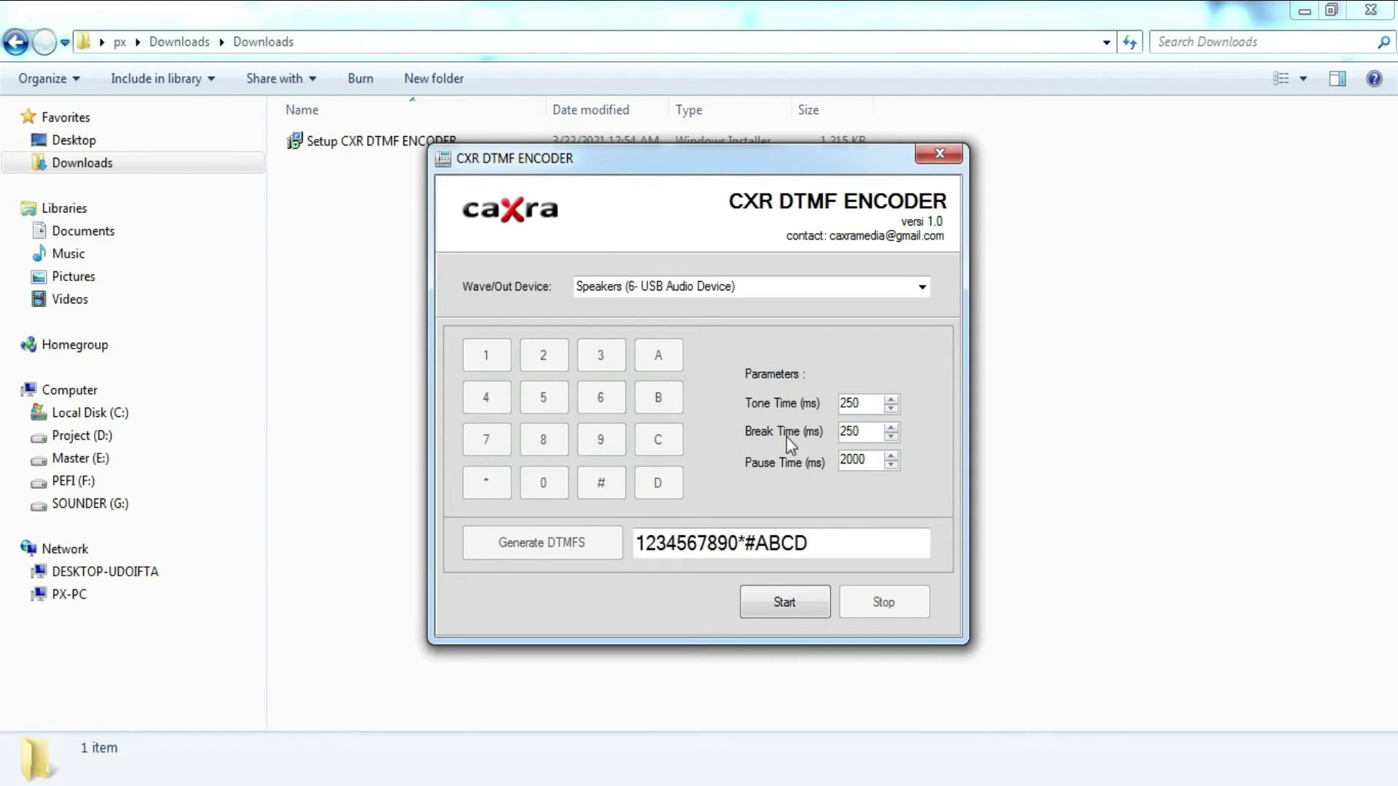
{"action": "left_click", "coordinate": [890, 428]}
{"action": "left_click", "coordinate": [891, 437]}
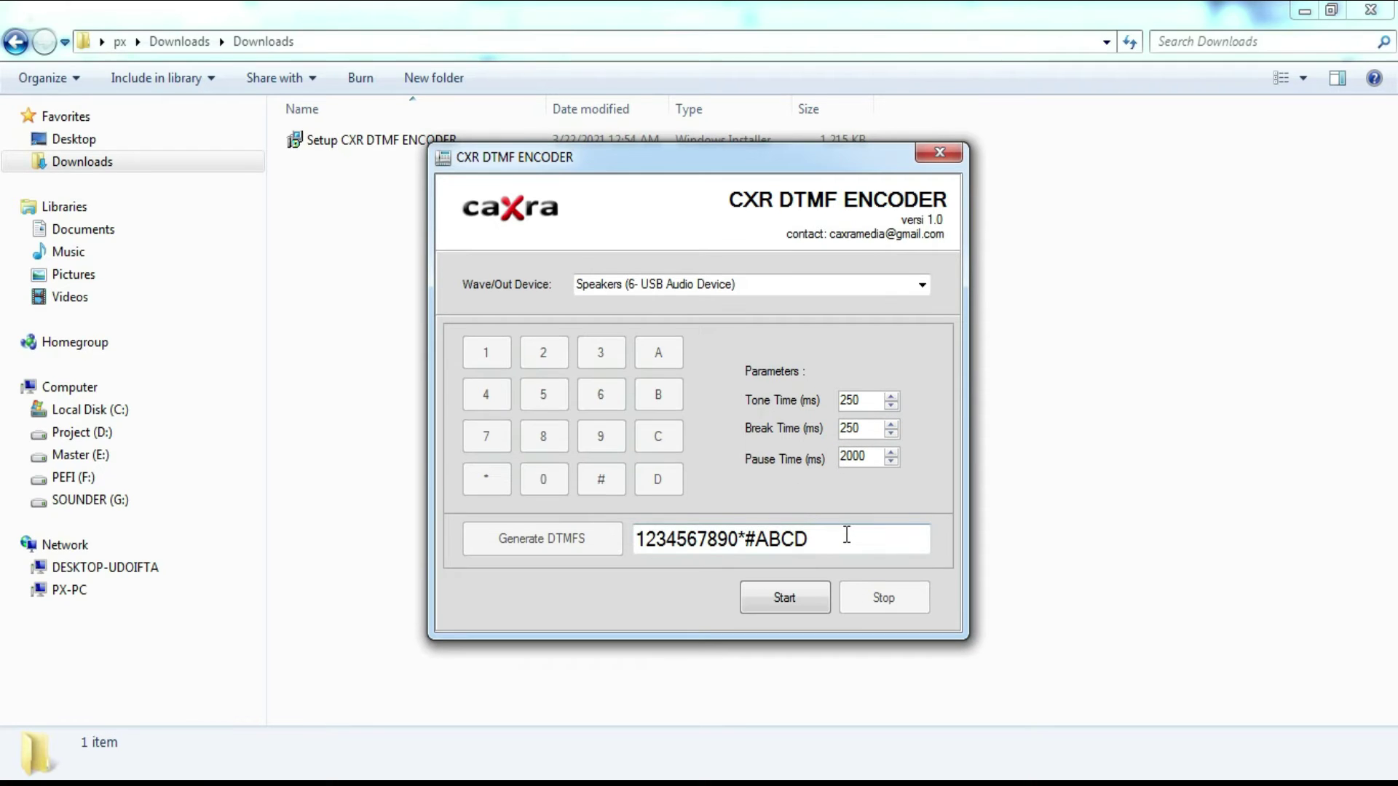
Step: Delete the sample DTMF characters and enter the phone number to encode
{"action": "left_click", "coordinate": [847, 540]}
{"action": "left_click_drag", "start_coordinate": [706, 538], "coordinate": [965, 546]}
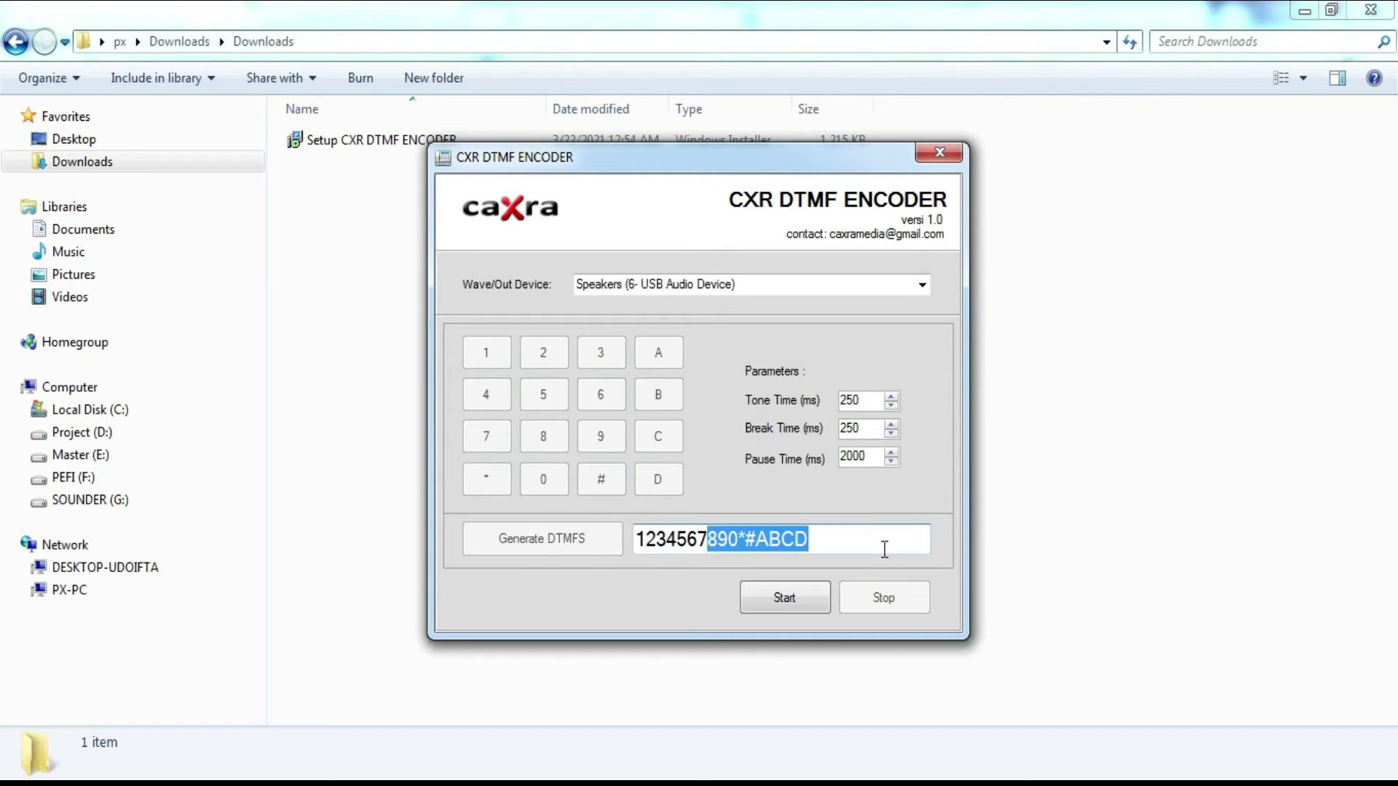
{"action": "key", "text": "BackSpace"}
{"action": "key", "text": "BackSpace"}
{"action": "key", "text": "BackSpace"}
{"action": "key", "text": "BackSpace"}
{"action": "key", "text": "BackSpace"}
{"action": "key", "text": "BackSpace"}
{"action": "key", "text": "BackSpace"}
{"action": "key", "text": "BackSpace"}
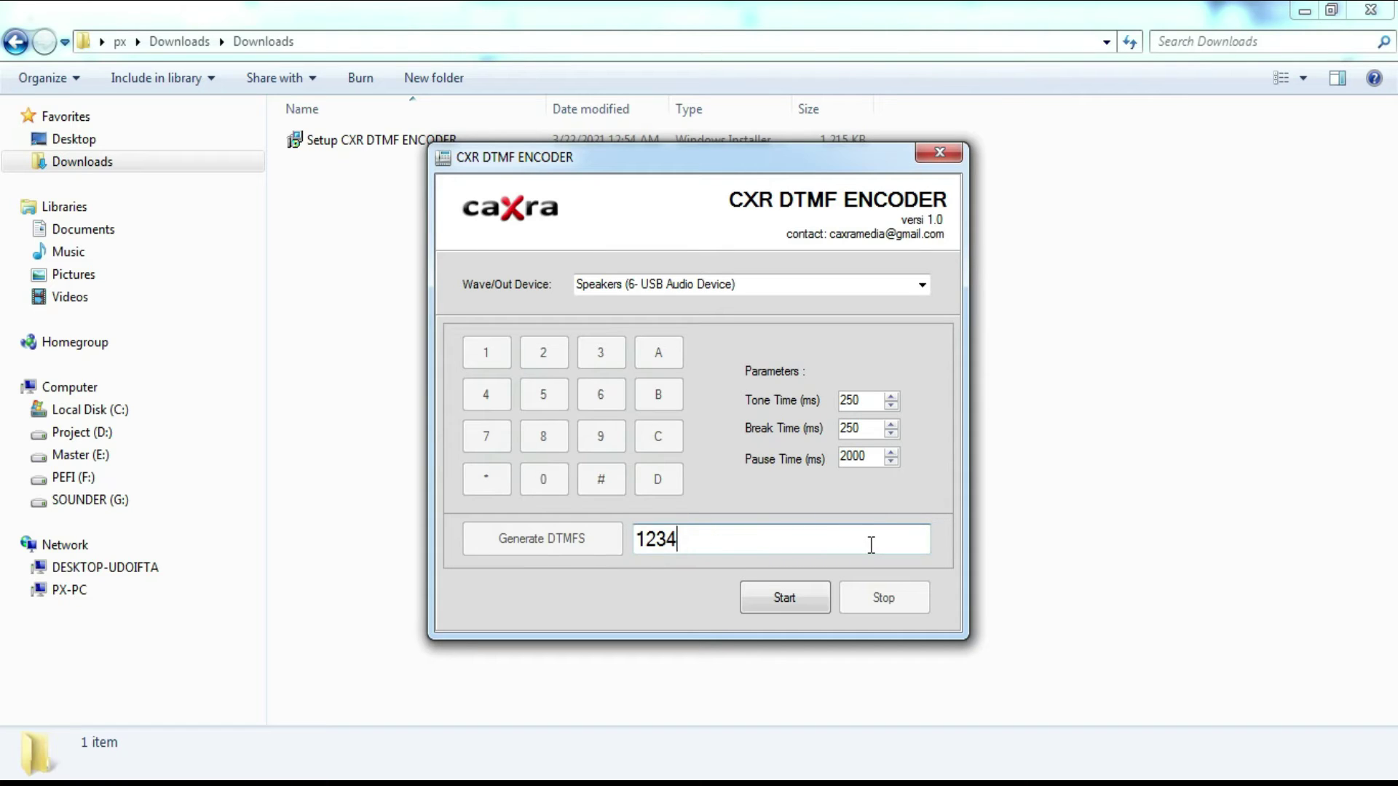
{"action": "type", "text": "123"}
{"action": "key", "text": "BackSpace"}
{"action": "key", "text": "BackSpace"}
{"action": "key", "text": "BackSpace"}
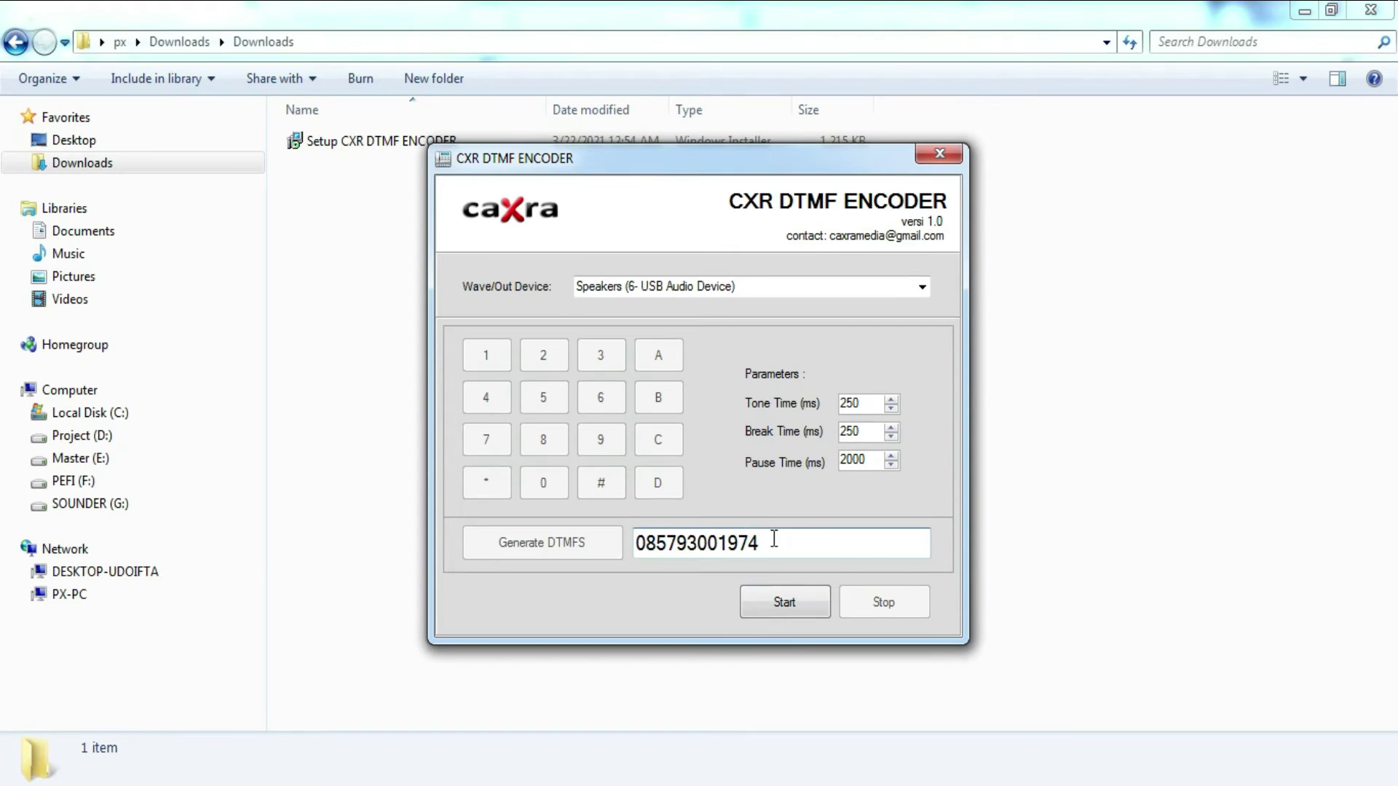
Step: Start the encoder and play every keypad tone: 1–9, *, 0, #, then A, B, C, D
{"action": "left_click", "coordinate": [775, 599]}
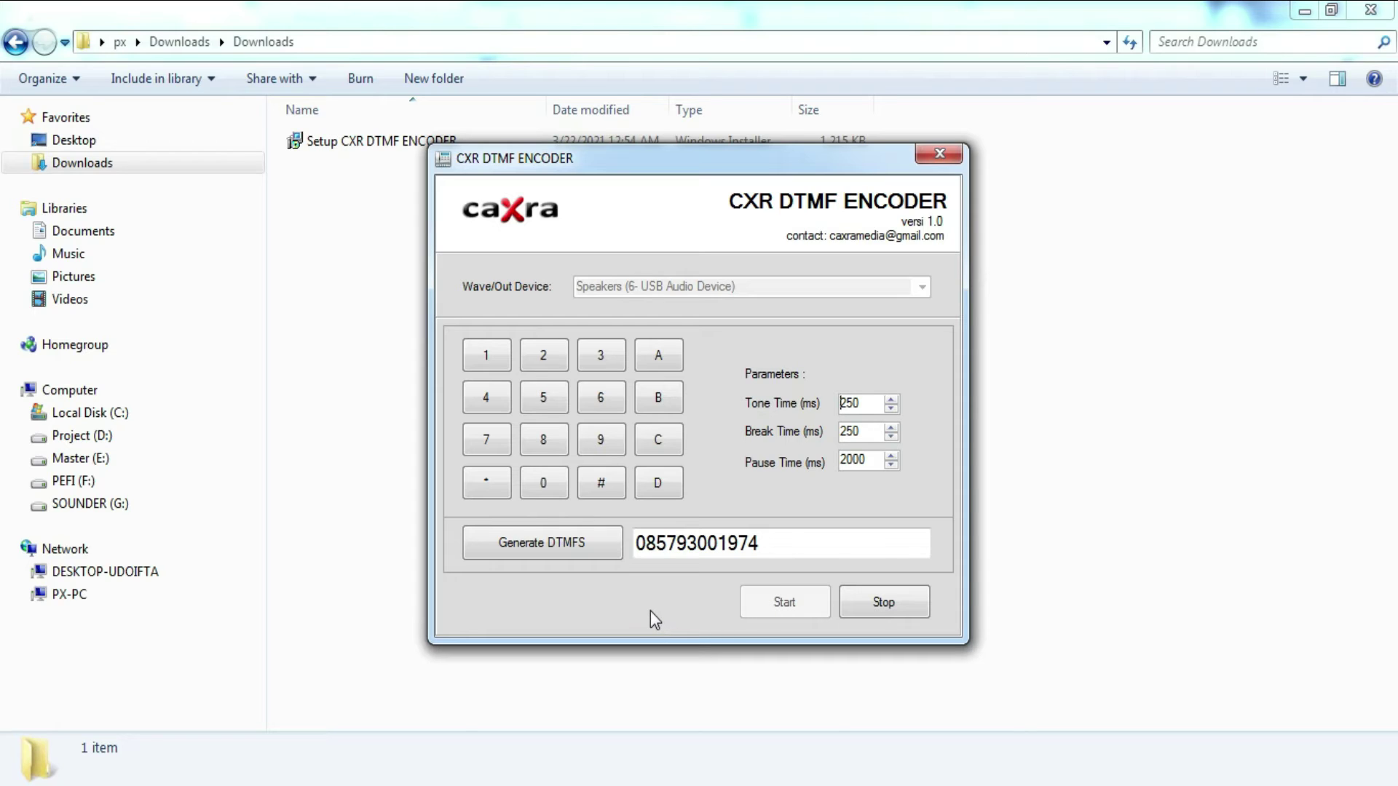
{"action": "left_click", "coordinate": [481, 366]}
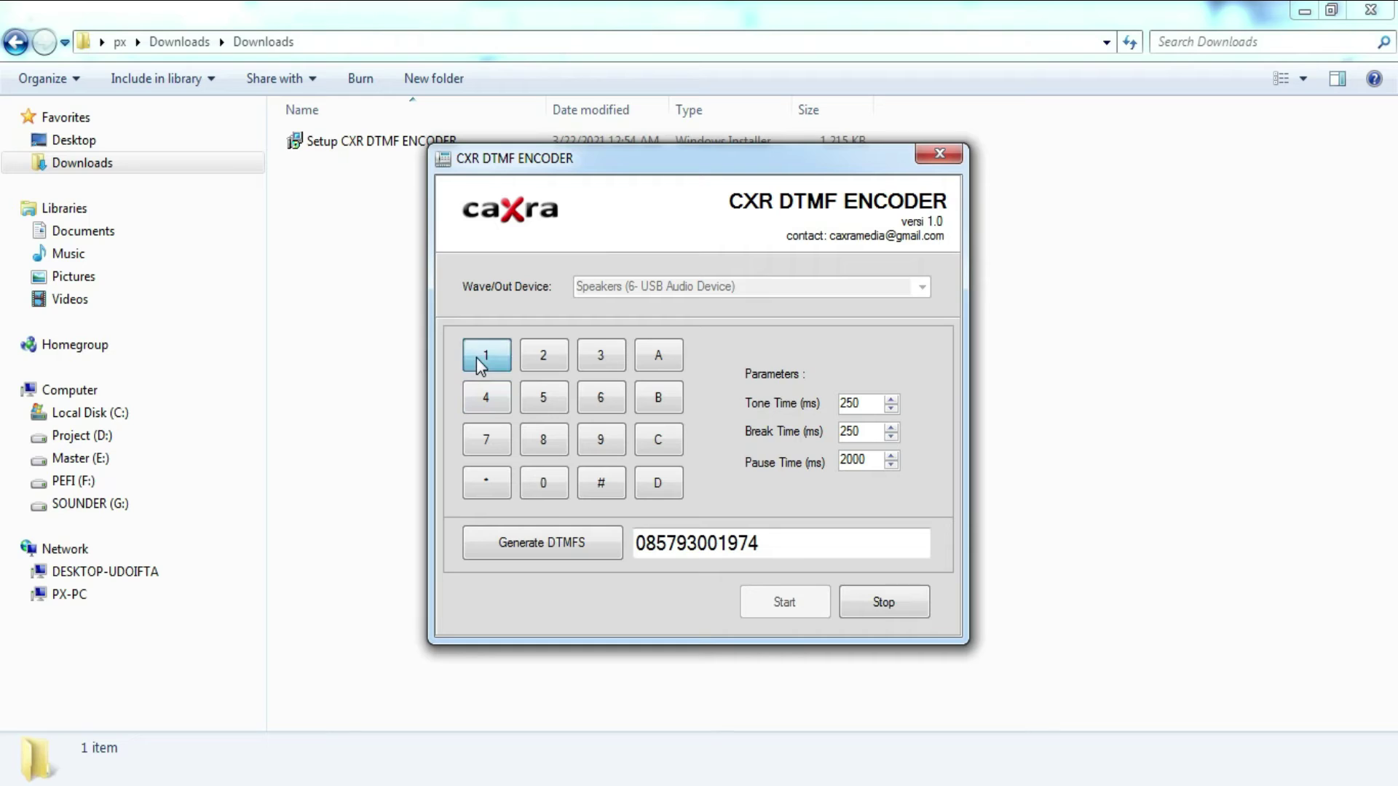
{"action": "left_click", "coordinate": [540, 362]}
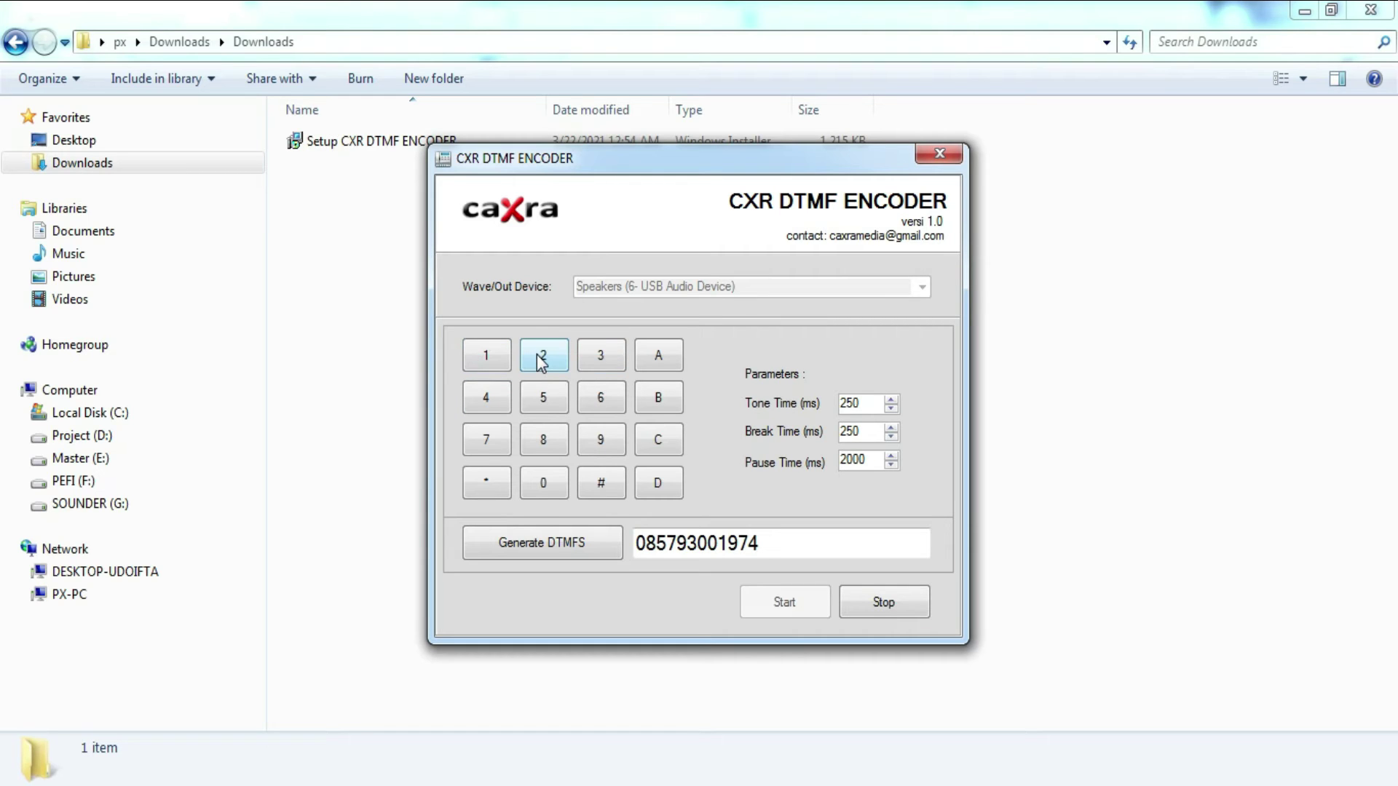
{"action": "left_click", "coordinate": [601, 353]}
{"action": "left_click", "coordinate": [500, 402]}
{"action": "left_click", "coordinate": [539, 399]}
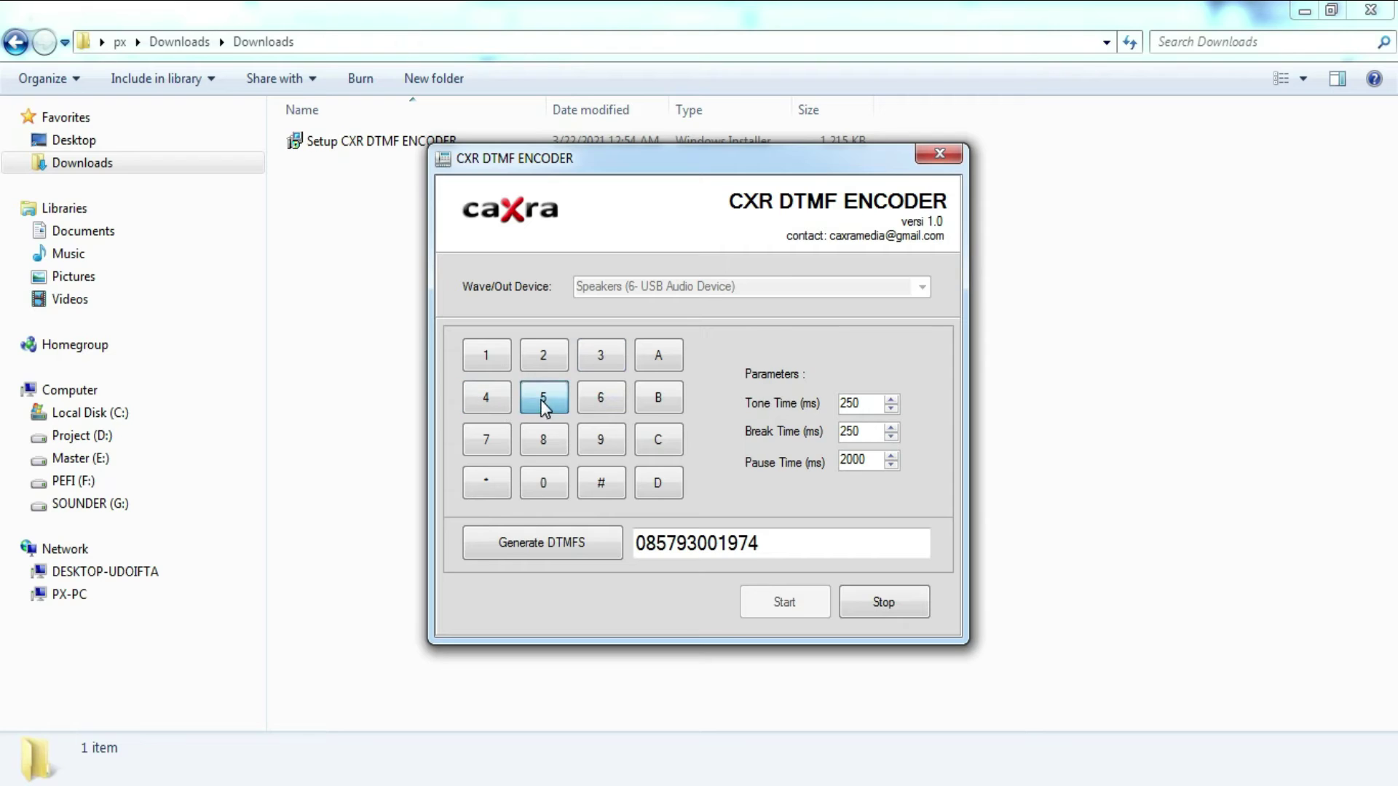
{"action": "left_click", "coordinate": [597, 402]}
{"action": "left_click", "coordinate": [489, 450]}
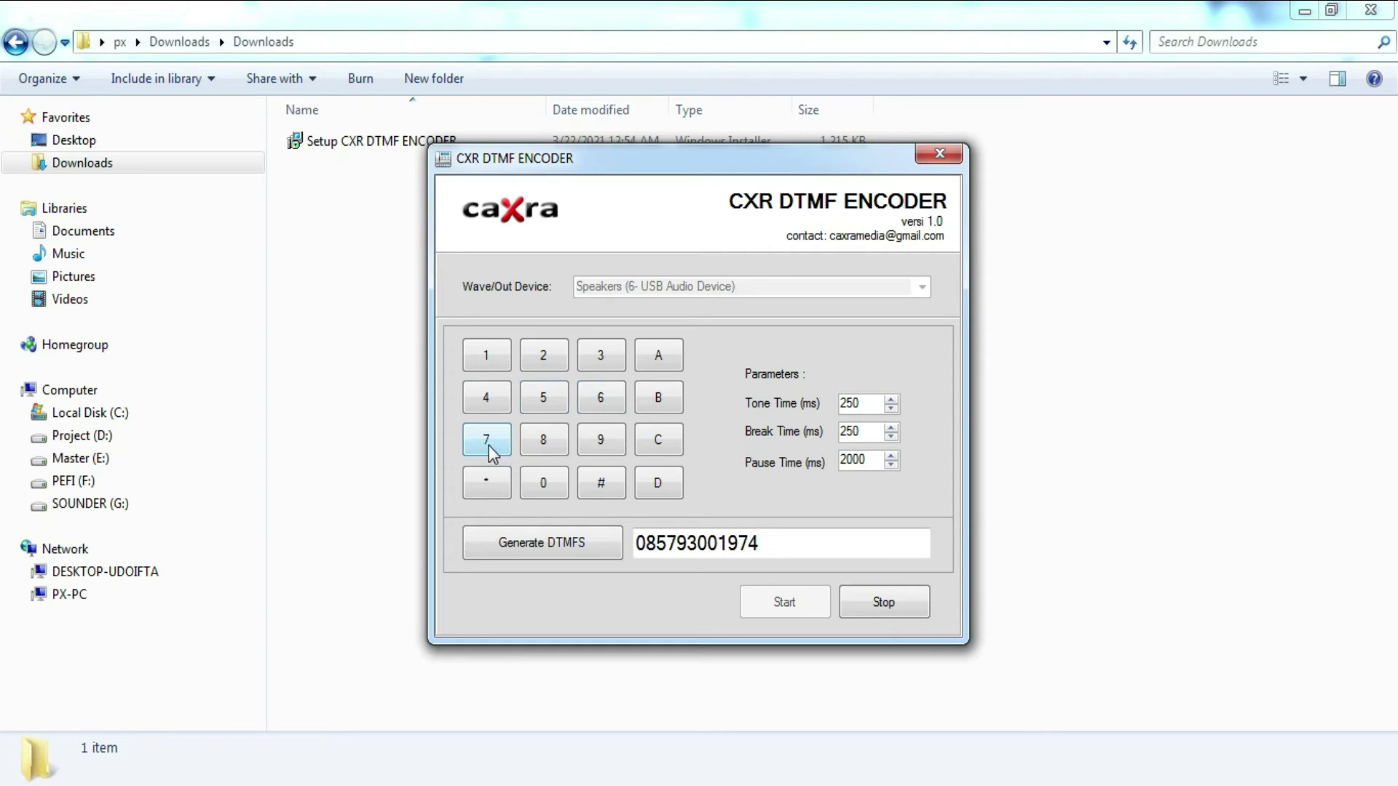
{"action": "left_click", "coordinate": [543, 446]}
{"action": "left_click", "coordinate": [600, 441]}
{"action": "left_click", "coordinate": [489, 483]}
{"action": "left_click", "coordinate": [545, 485]}
{"action": "left_click", "coordinate": [600, 484]}
{"action": "left_click", "coordinate": [658, 356]}
{"action": "left_click", "coordinate": [659, 407]}
{"action": "left_click", "coordinate": [661, 445]}
{"action": "left_click", "coordinate": [659, 487]}
Step: Set tone time to 100 ms, test keys 1–3 at that pace, and select the break time field
{"action": "left_click_drag", "start_coordinate": [876, 406], "coordinate": [832, 408]}
{"action": "type", "text": "100"}
{"action": "left_click", "coordinate": [487, 361]}
{"action": "left_click", "coordinate": [545, 362]}
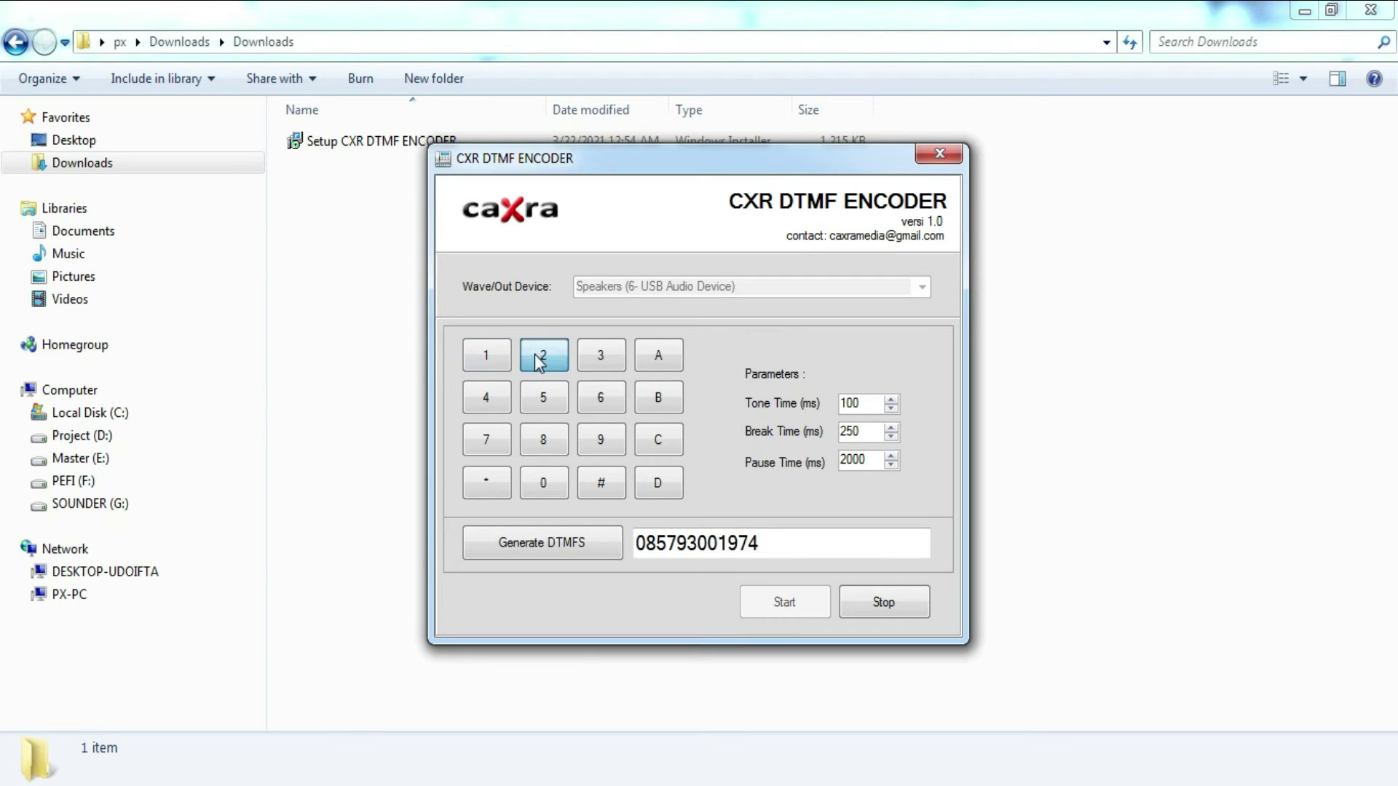
{"action": "left_click", "coordinate": [601, 359]}
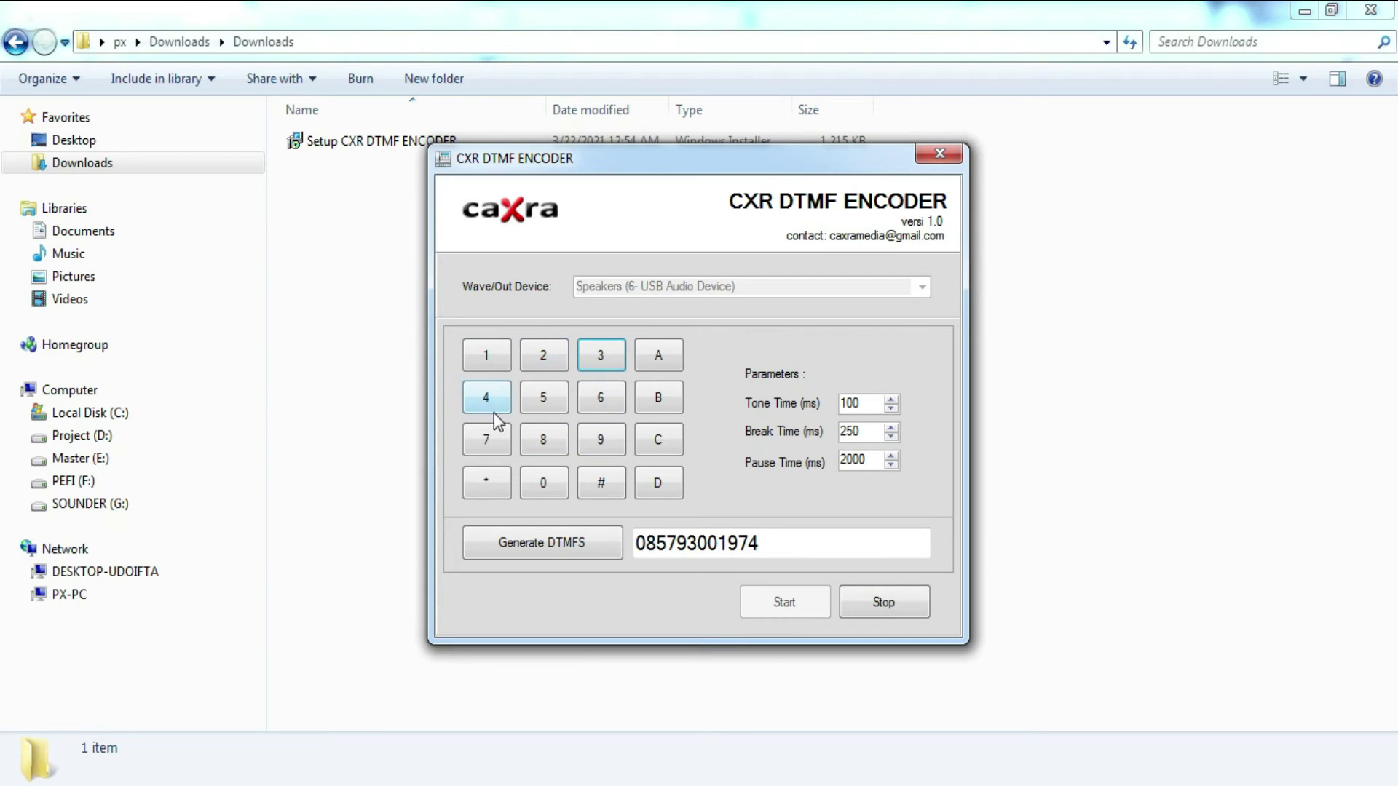
{"action": "left_click", "coordinate": [862, 433]}
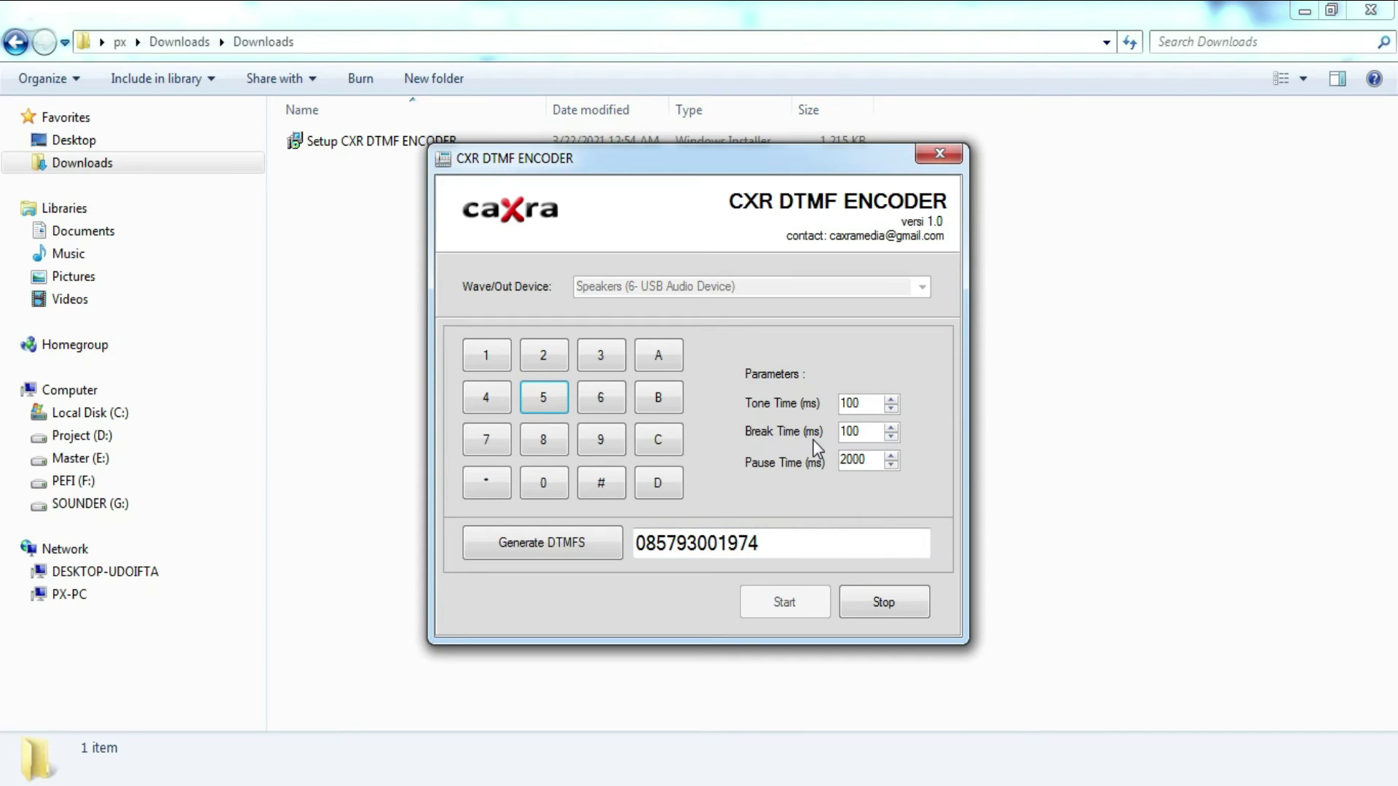
Step: Generate the phone number's tones, then change break time to 250 ms and generate again
{"action": "left_click", "coordinate": [583, 557]}
{"action": "left_click_drag", "start_coordinate": [865, 434], "coordinate": [842, 435]}
{"action": "type", "text": "250"}
{"action": "left_click", "coordinate": [570, 544]}
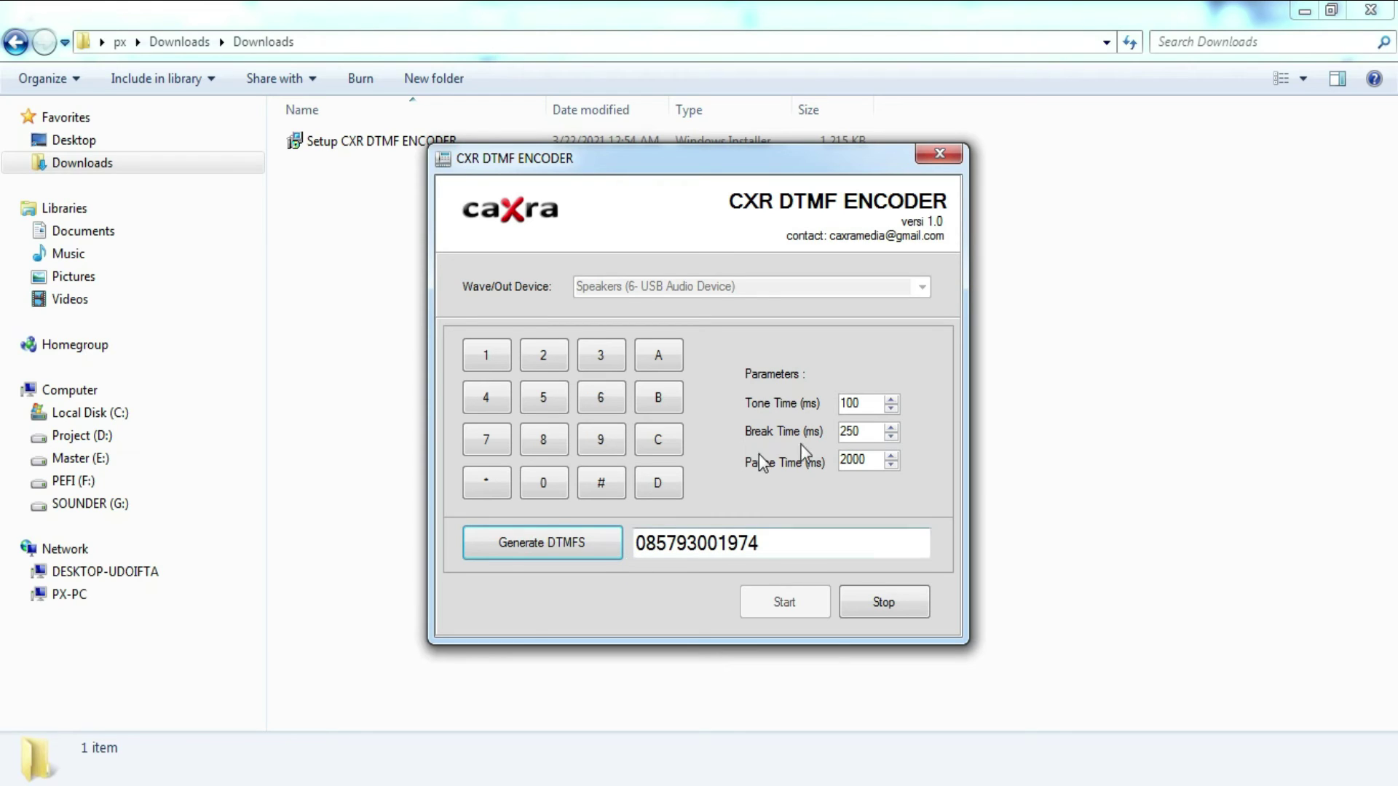
Step: Set break time back to 100 ms and generate the phone number's tones once more
{"action": "left_click", "coordinate": [640, 543]}
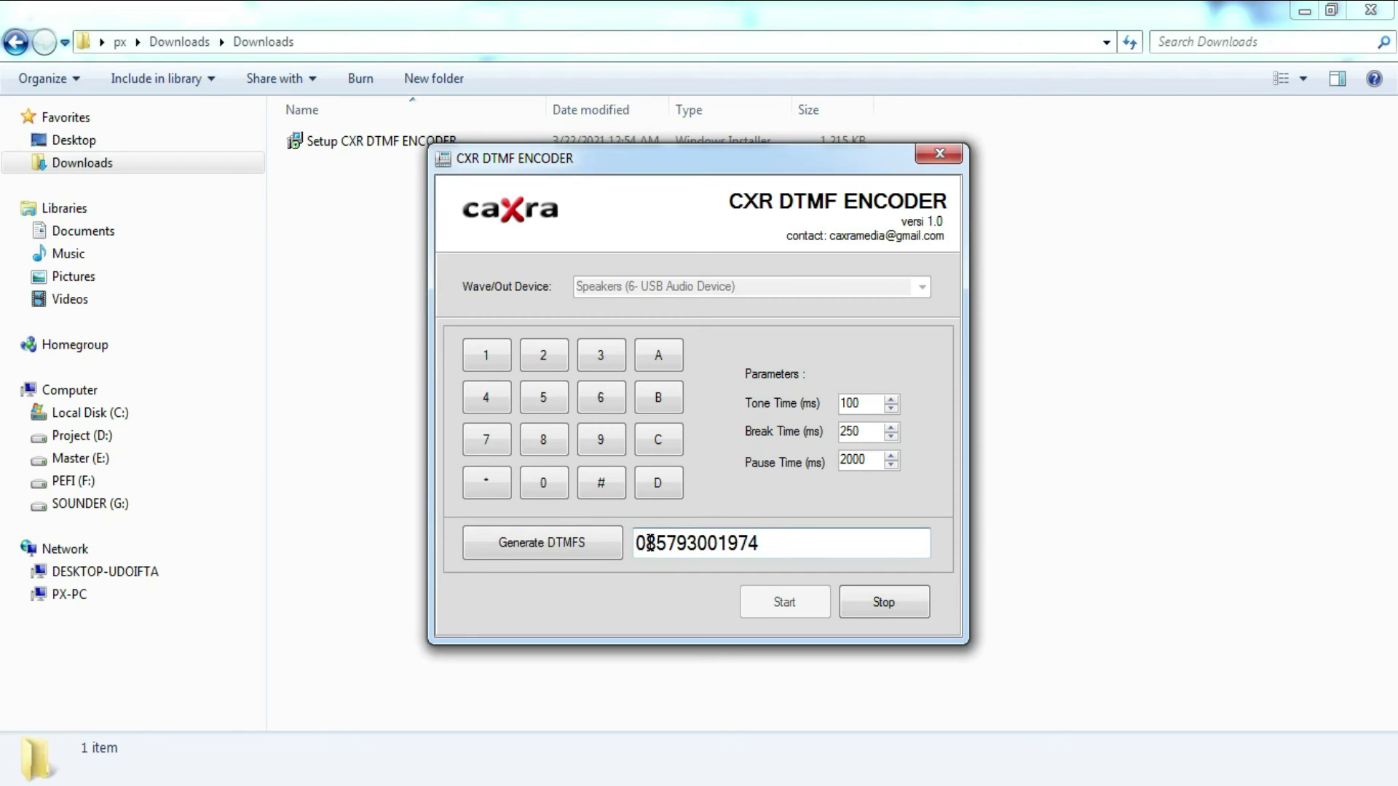
{"action": "left_click", "coordinate": [665, 545]}
{"action": "left_click", "coordinate": [680, 542]}
{"action": "left_click", "coordinate": [686, 542]}
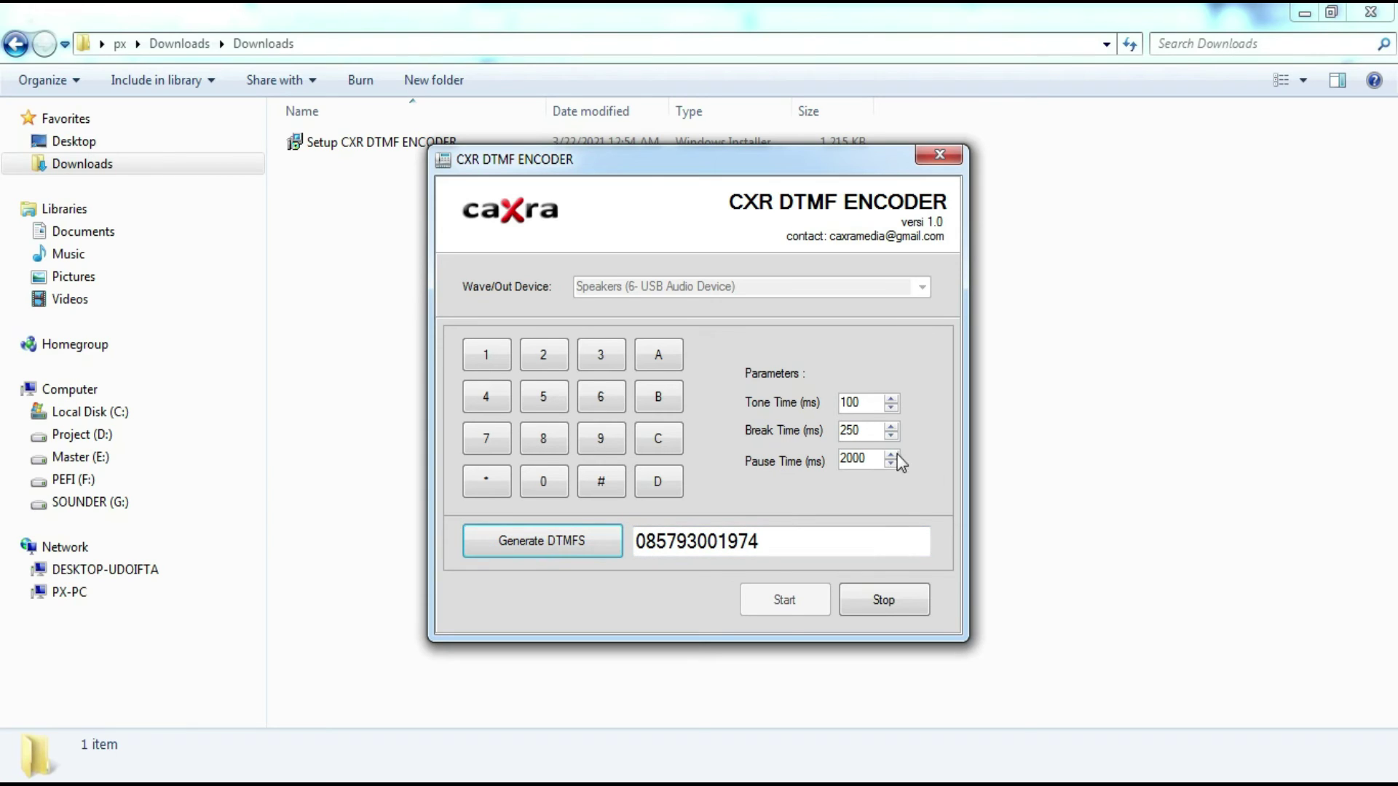
{"action": "left_click_drag", "start_coordinate": [870, 430], "coordinate": [821, 441]}
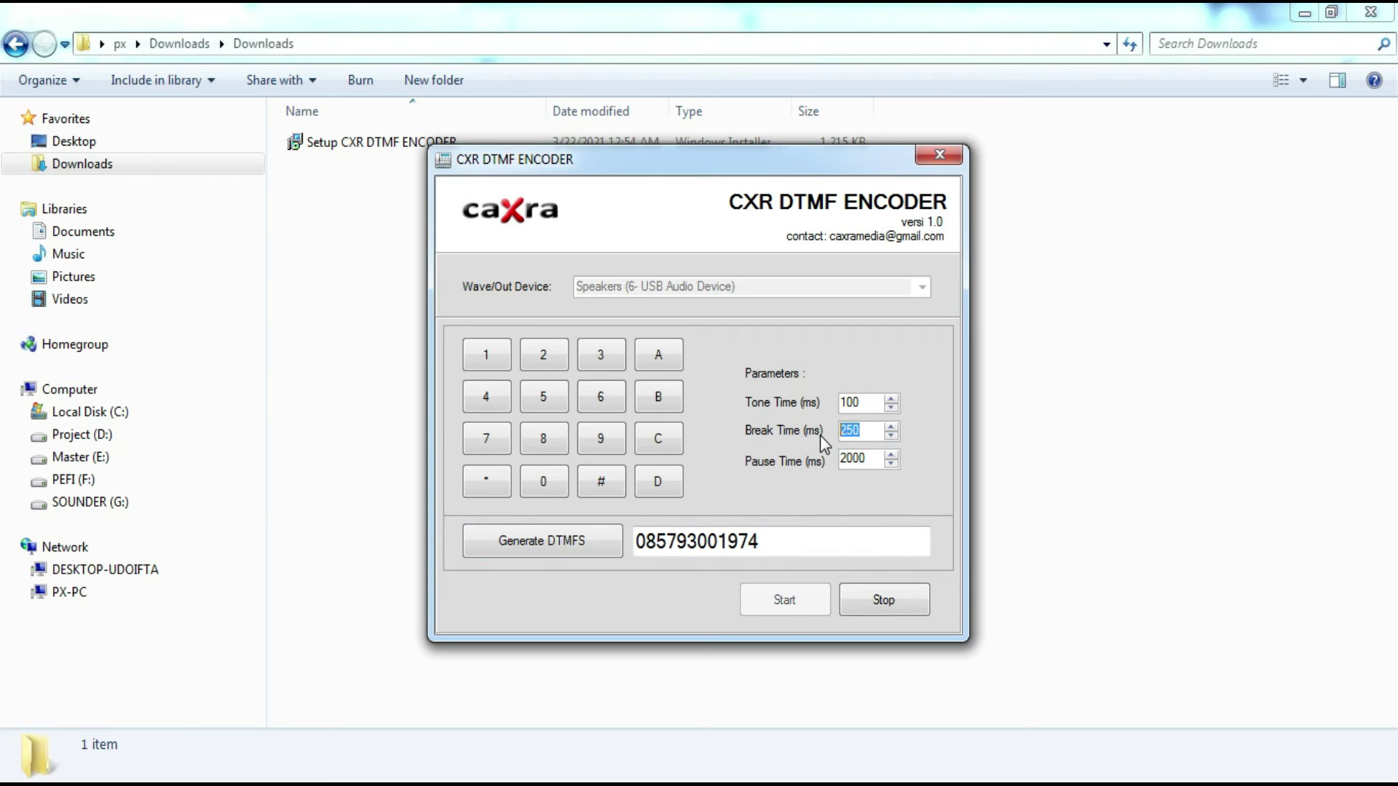
{"action": "type", "text": "100"}
{"action": "left_click", "coordinate": [575, 542]}
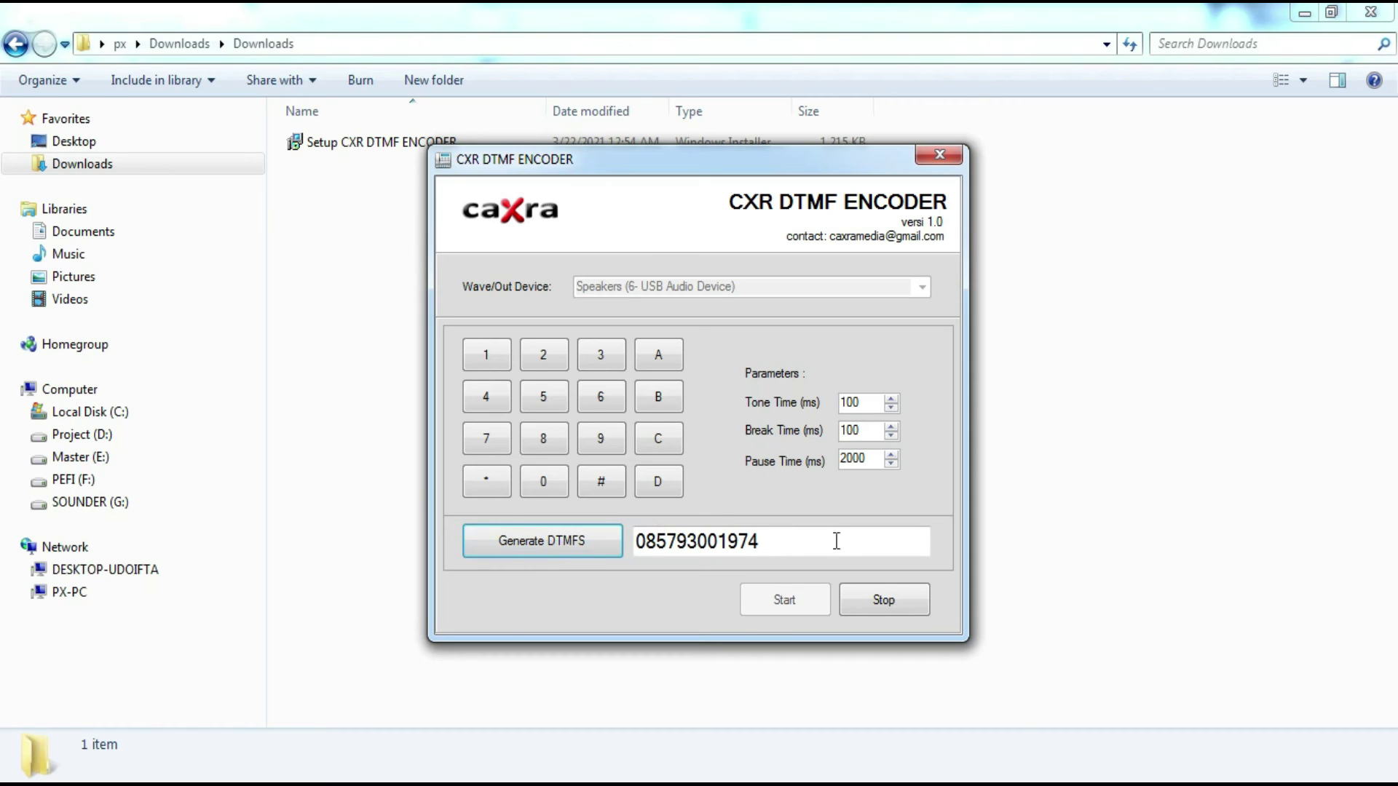
{"action": "left_click", "coordinate": [880, 602]}
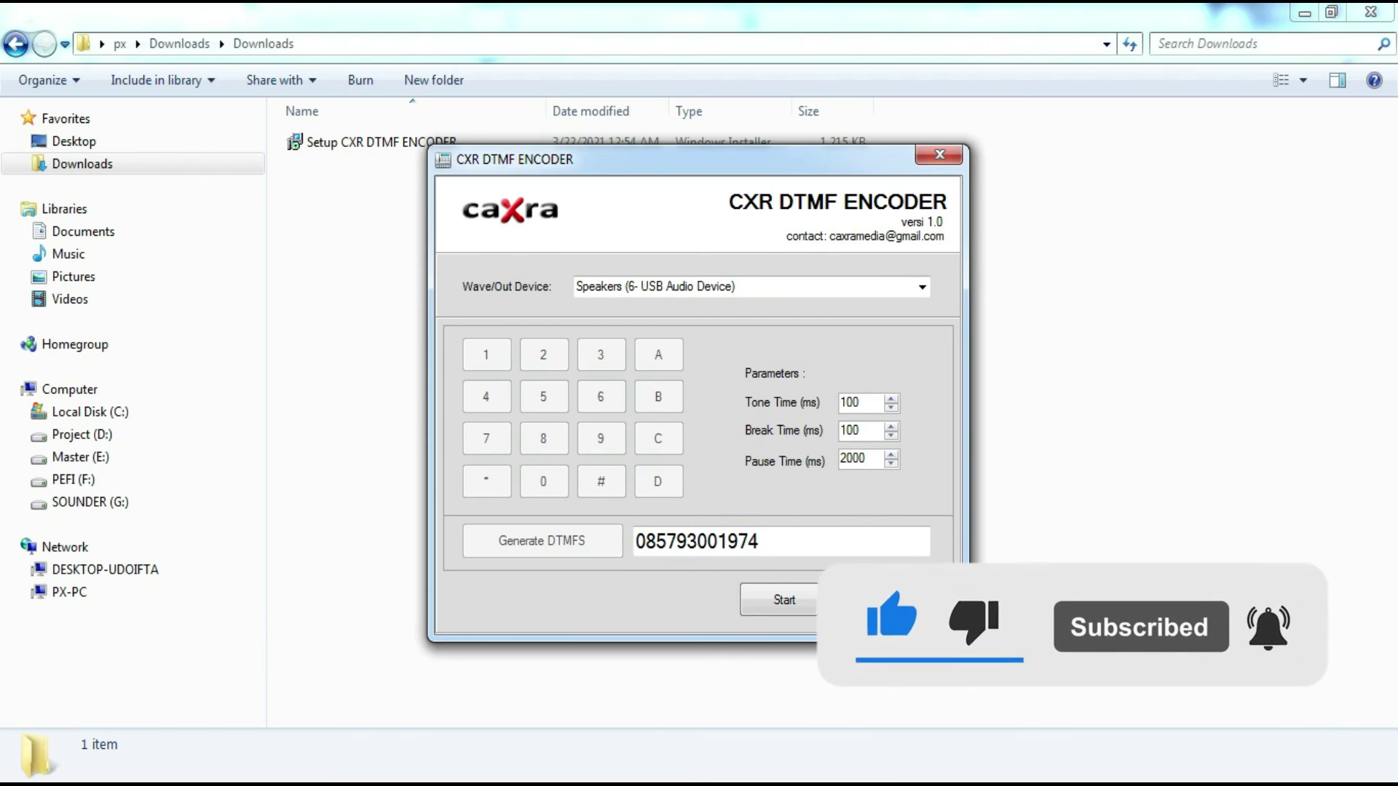
{"action": "left_click", "coordinate": [782, 604]}
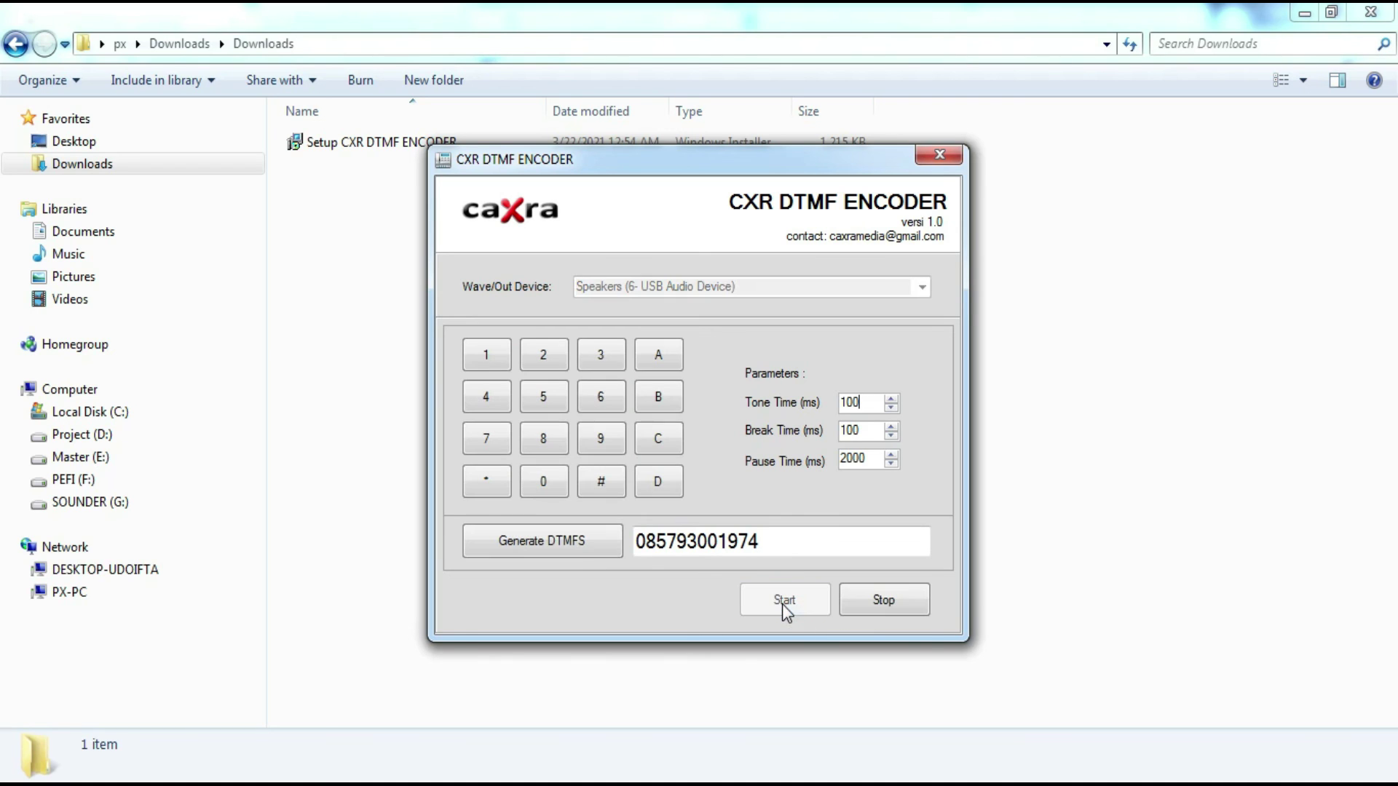